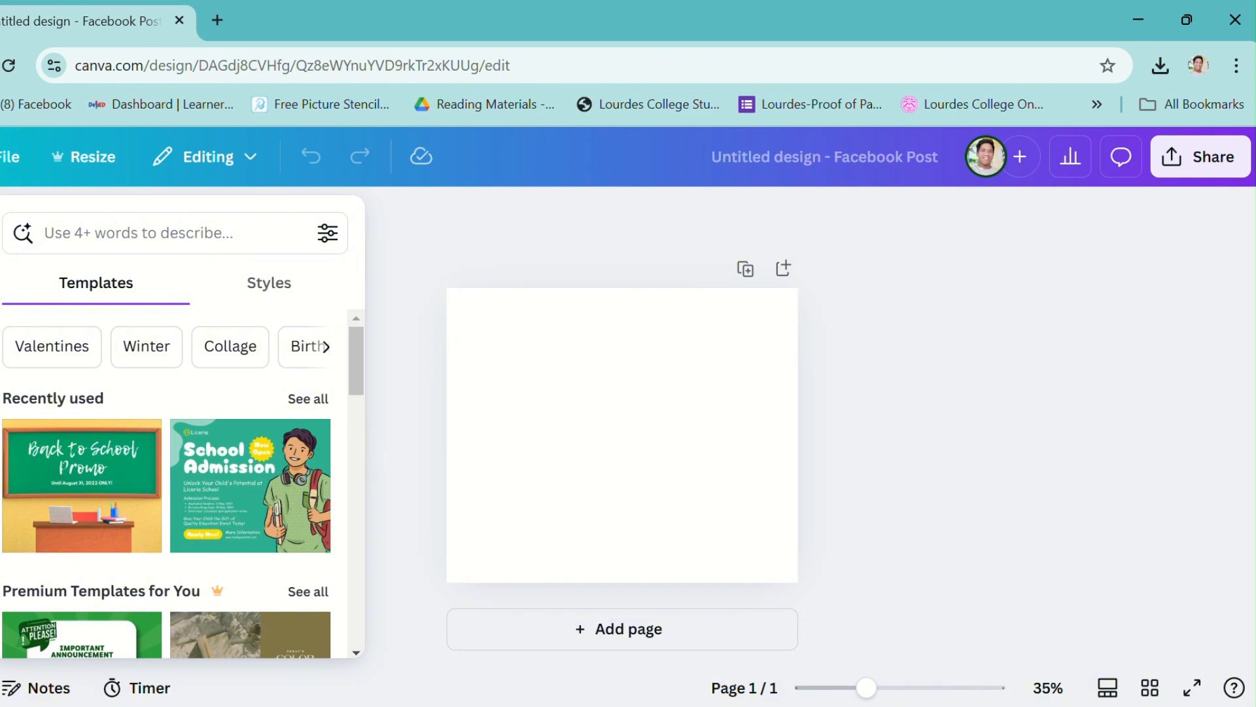
# Add a heading text box to the page and replace its text with SER JAY.
pyautogui.click(0, 378)
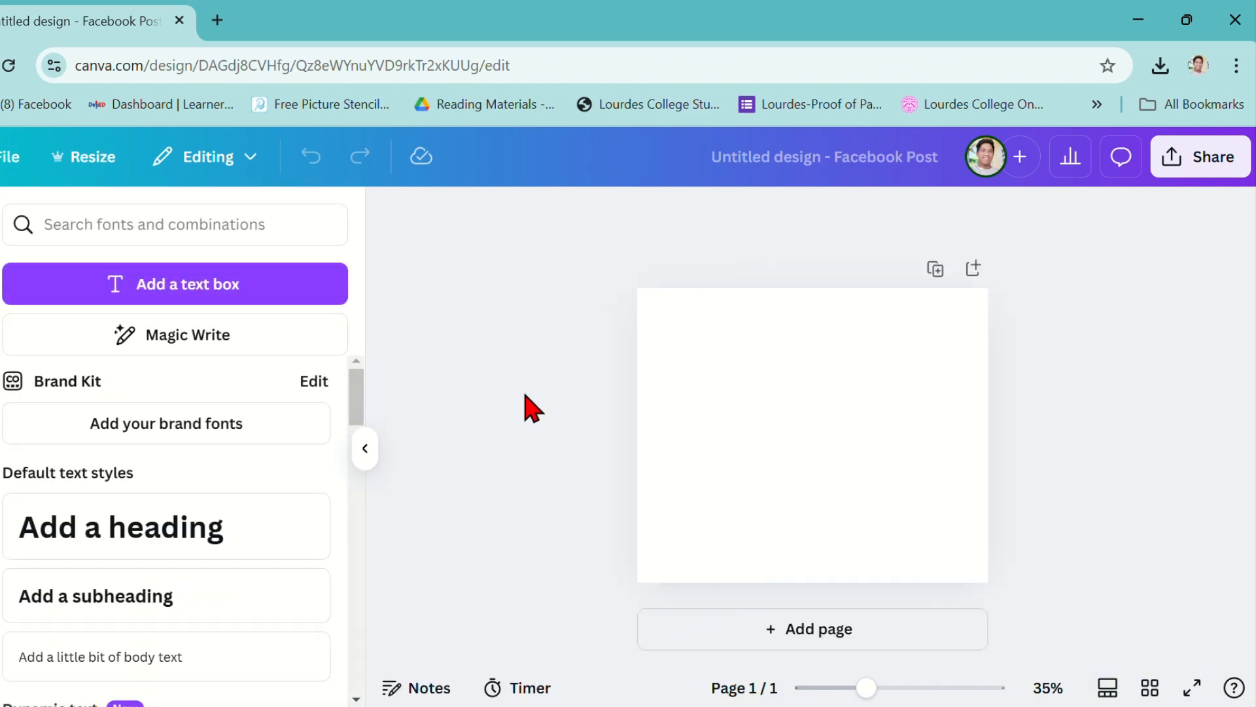
pyautogui.click(238, 541)
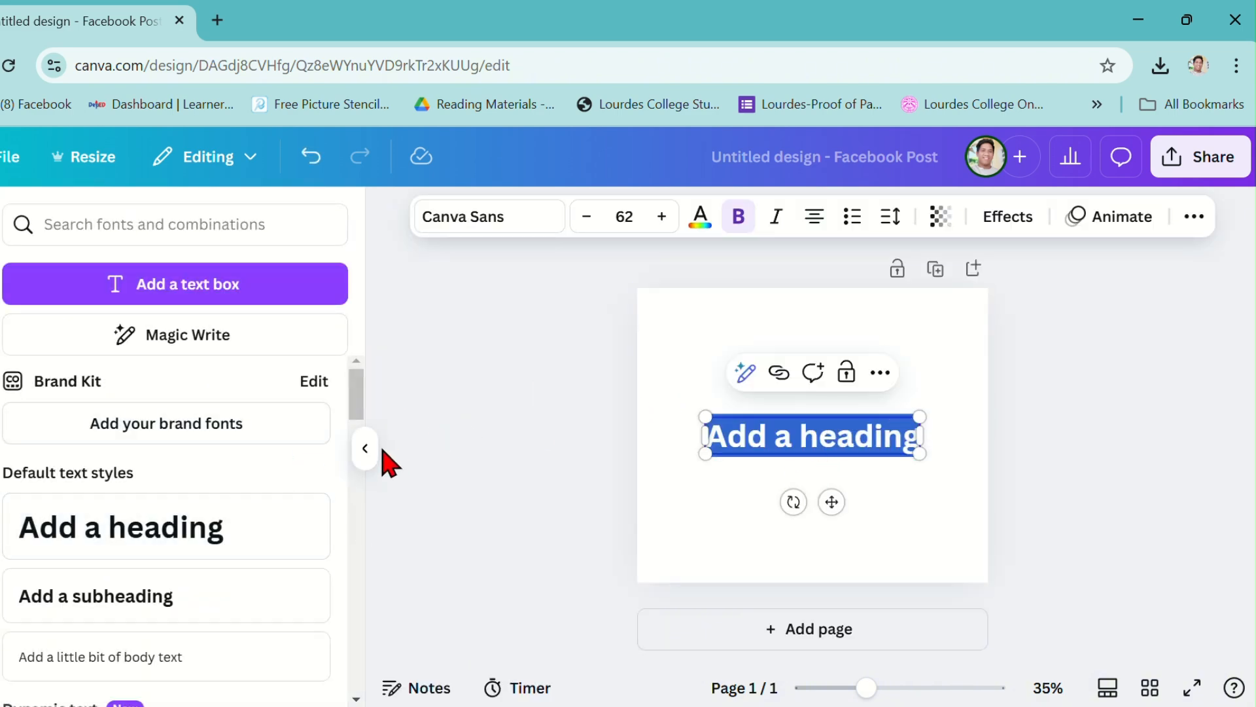
pyautogui.click(365, 448)
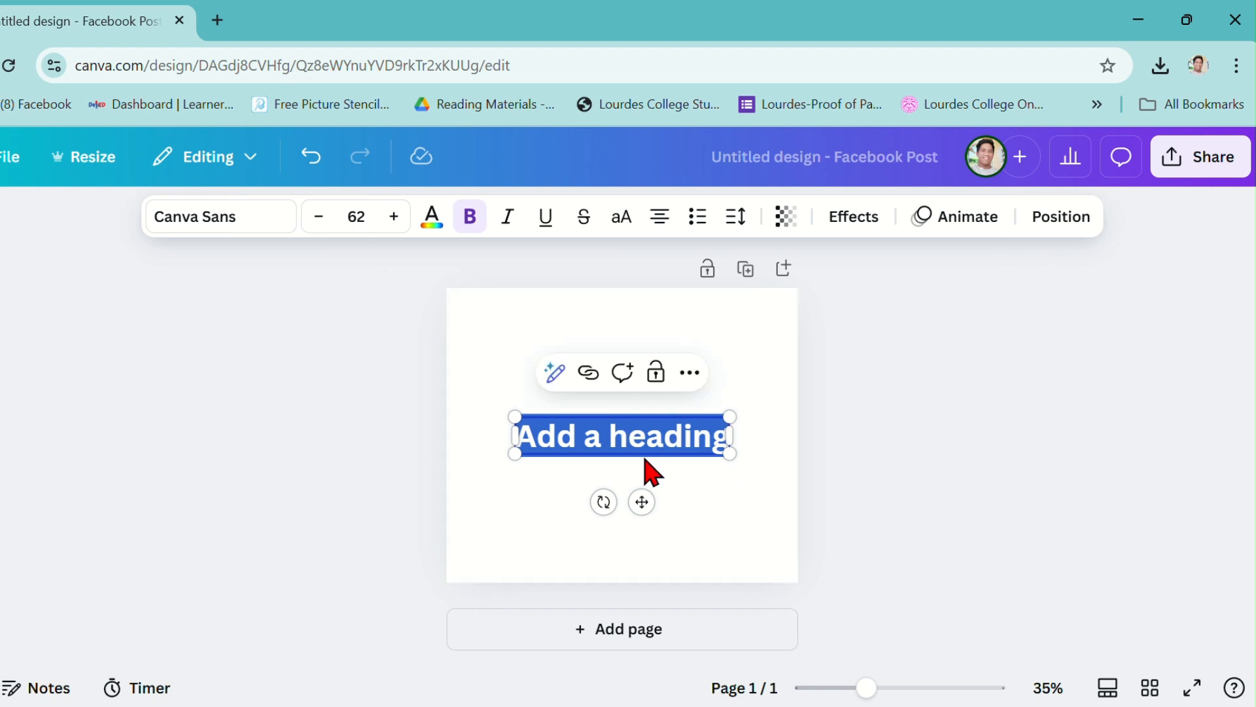
pyautogui.click(642, 411)
pyautogui.click(591, 443)
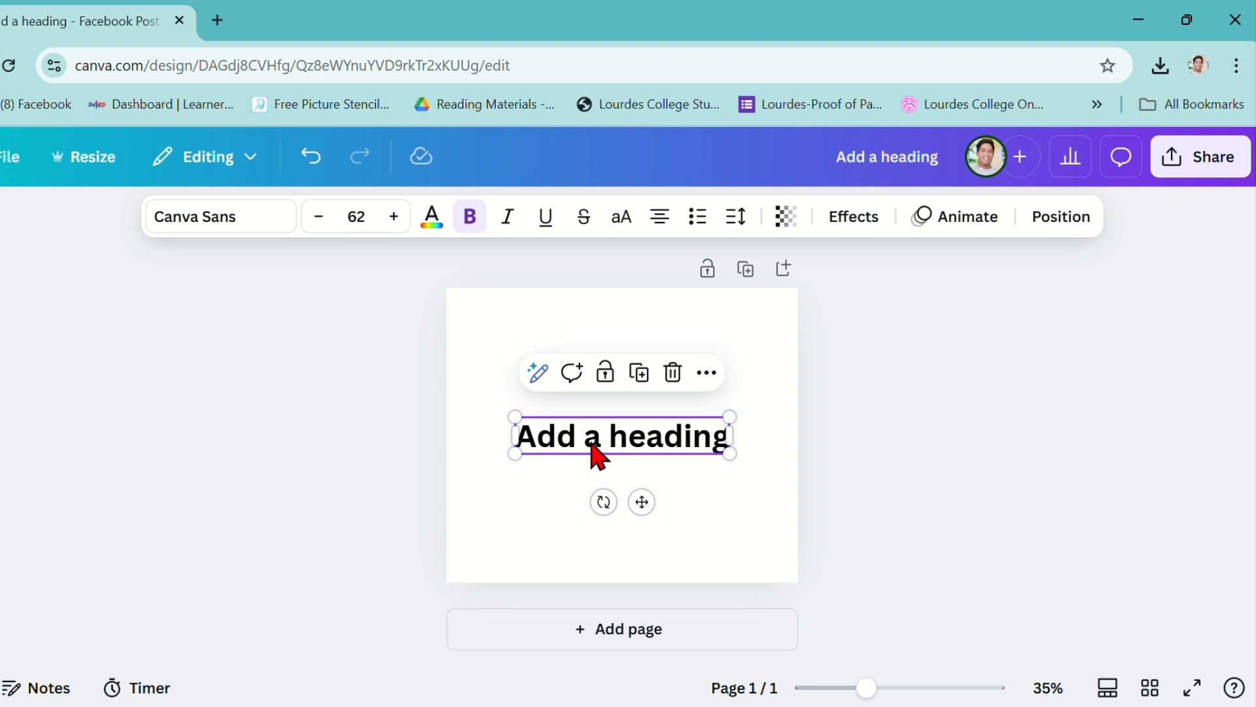
pyautogui.doubleClick(591, 441)
pyautogui.write('SER JAY')
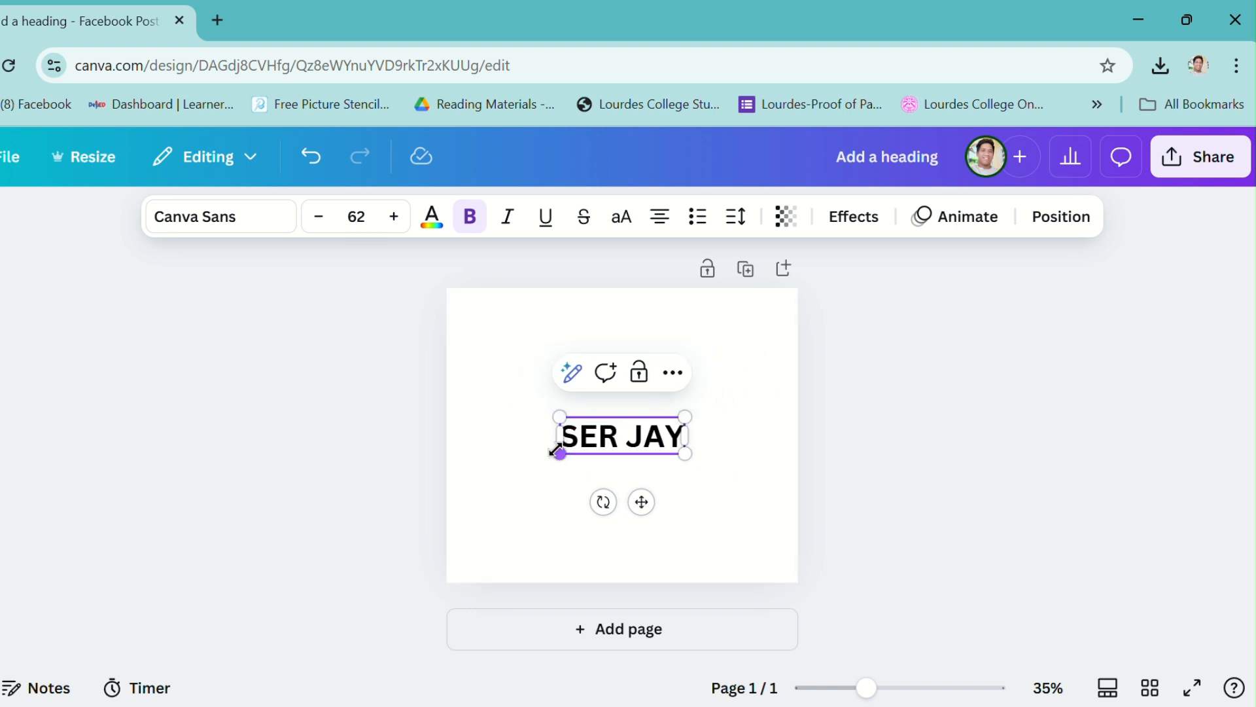
# Enlarge the heading to font size 174 so it spans the page width, and centre it vertically.
pyautogui.moveTo(558, 454); pyautogui.dragTo(446, 489)
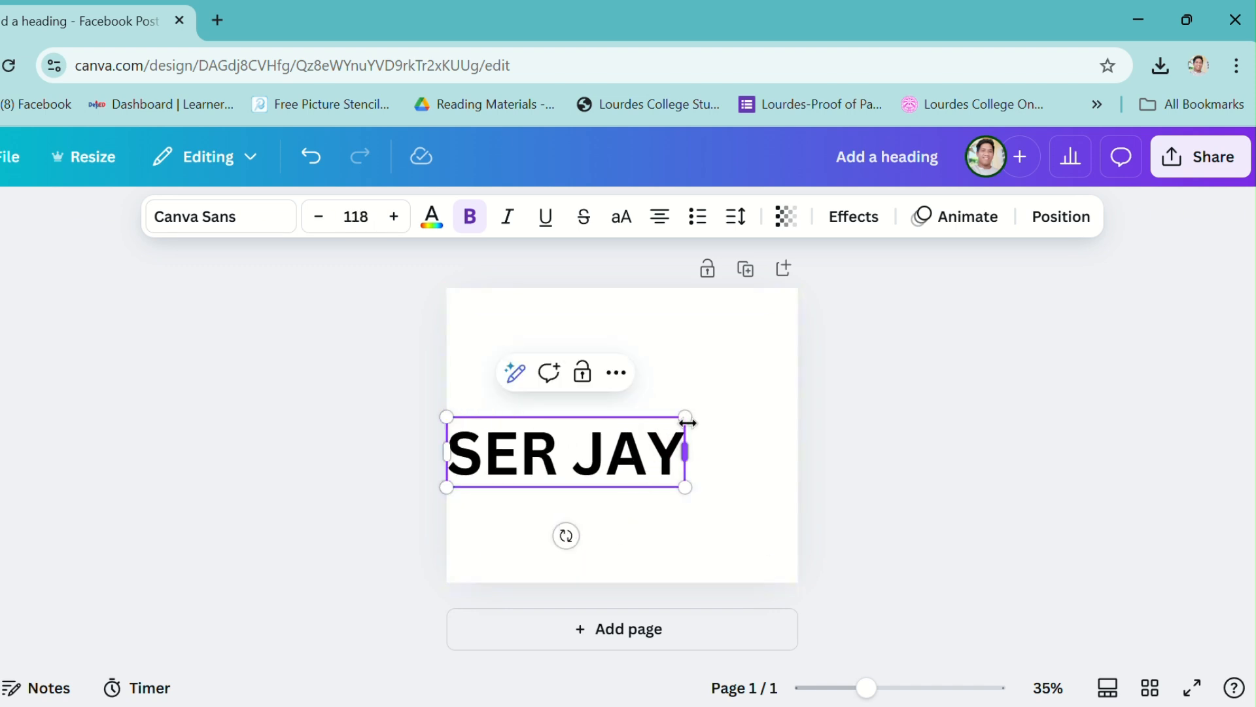
pyautogui.moveTo(686, 416); pyautogui.dragTo(794, 358)
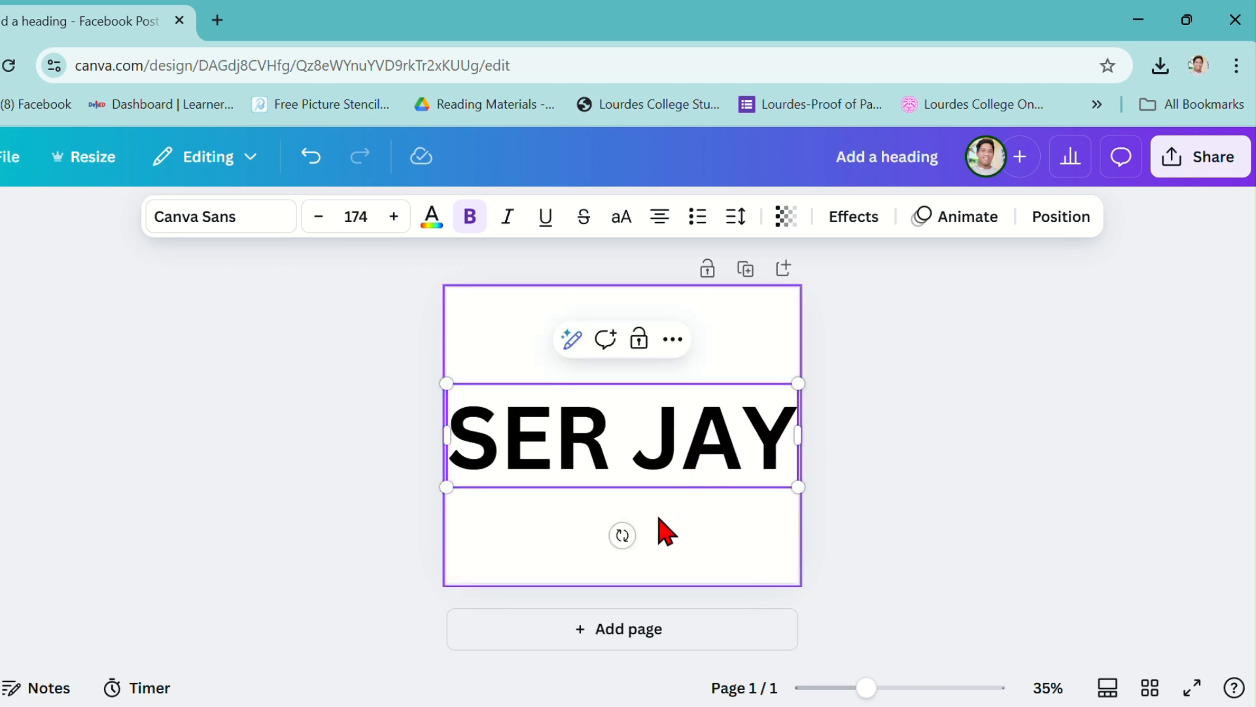
pyautogui.click(788, 544)
pyautogui.click(697, 462)
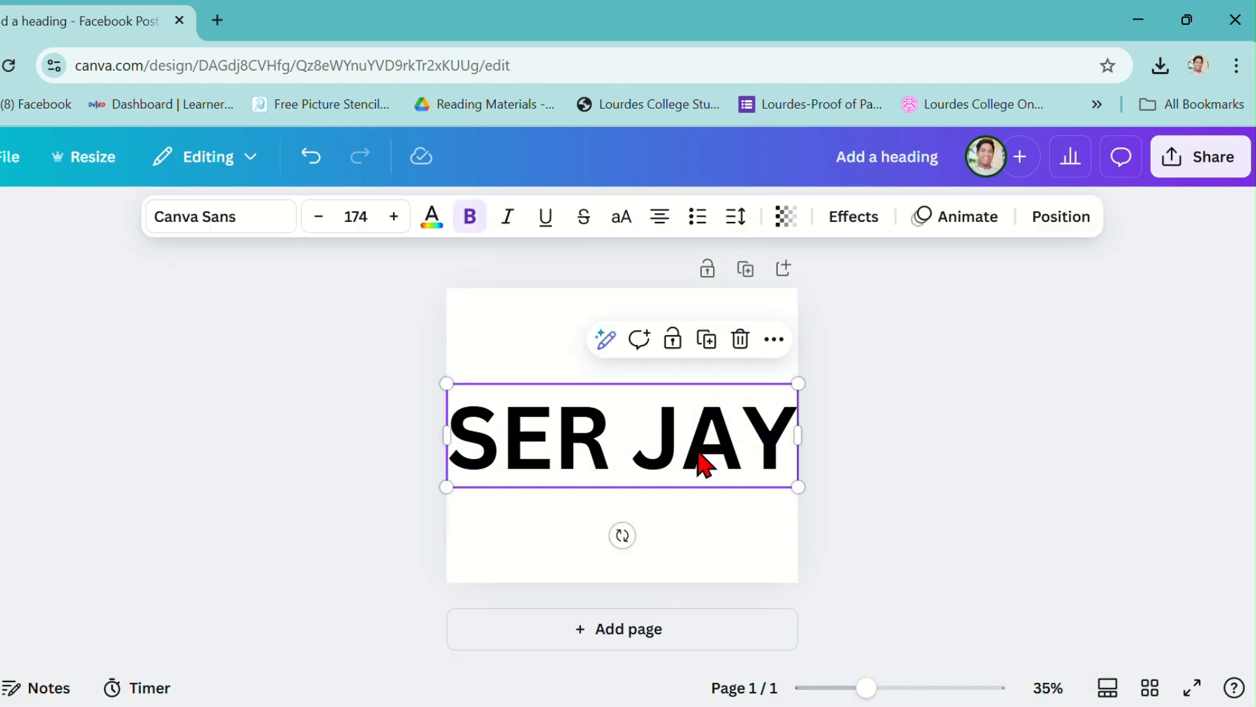
pyautogui.moveTo(701, 463); pyautogui.dragTo(701, 441)
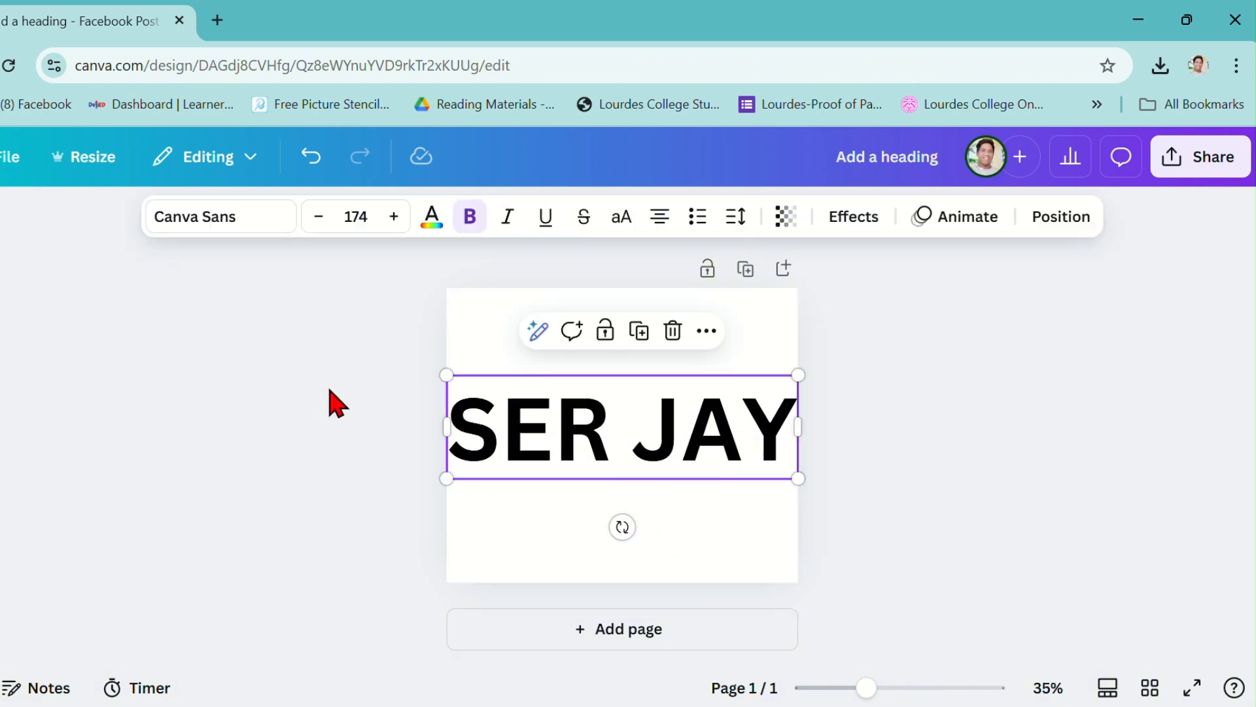
# Change the heading's text colour to white.
pyautogui.click(430, 219)
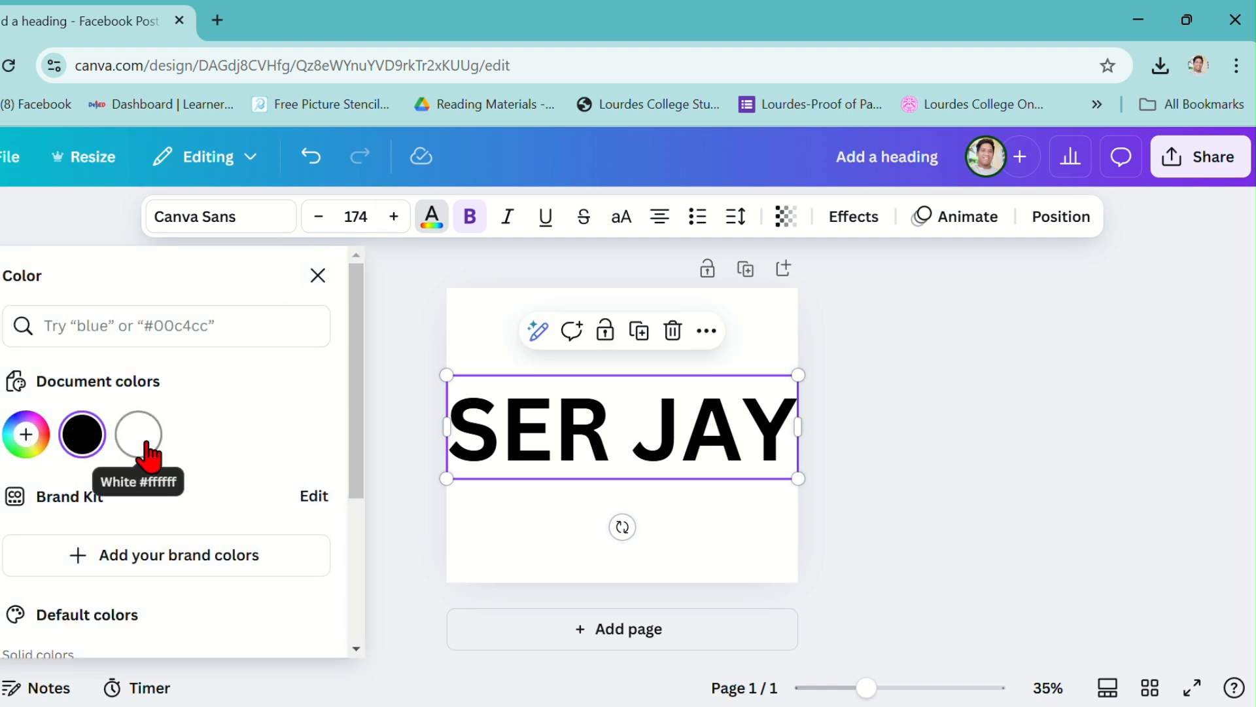
pyautogui.click(138, 435)
pyautogui.click(490, 339)
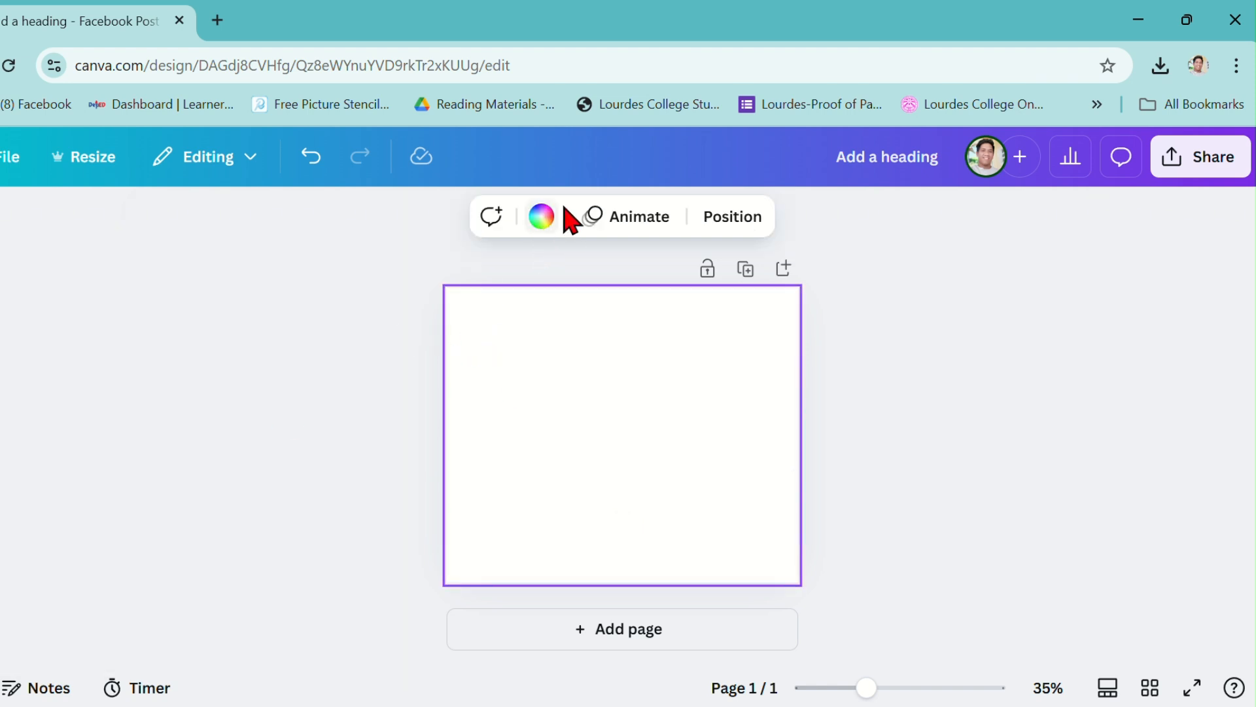
# Set the page background colour to black, #000000.
pyautogui.click(535, 221)
pyautogui.click(26, 386)
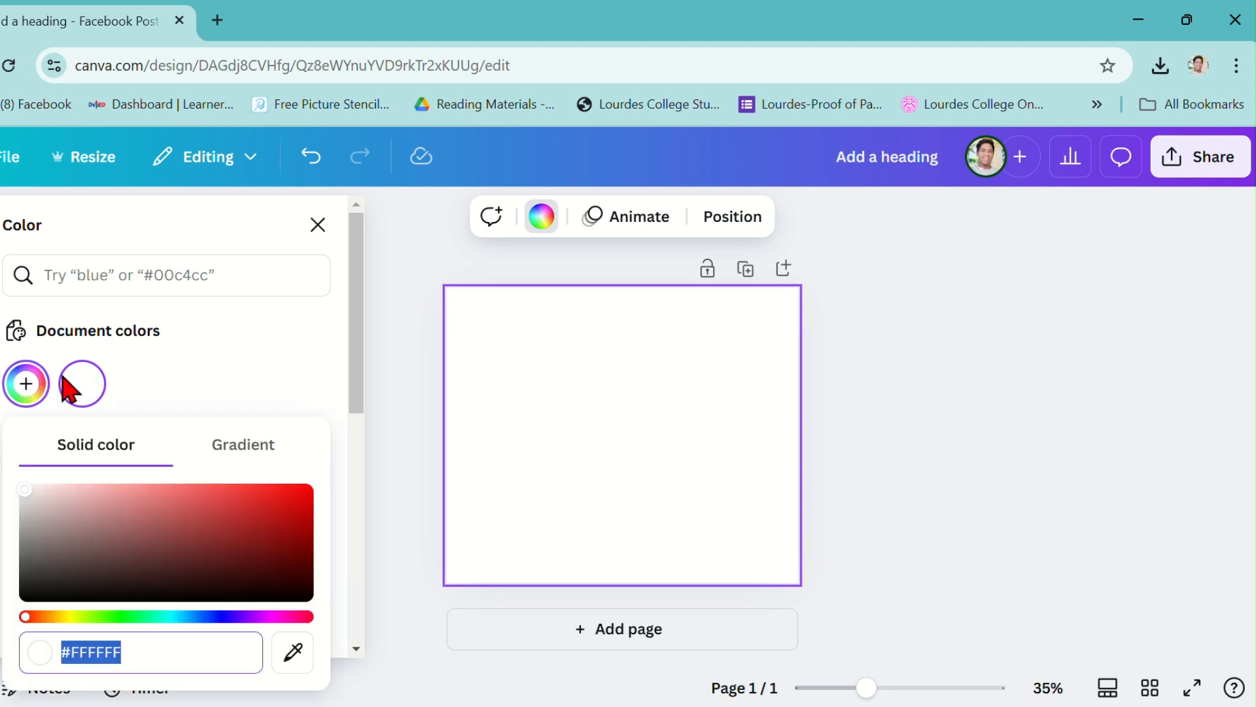
pyautogui.moveTo(26, 504); pyautogui.dragTo(3, 651)
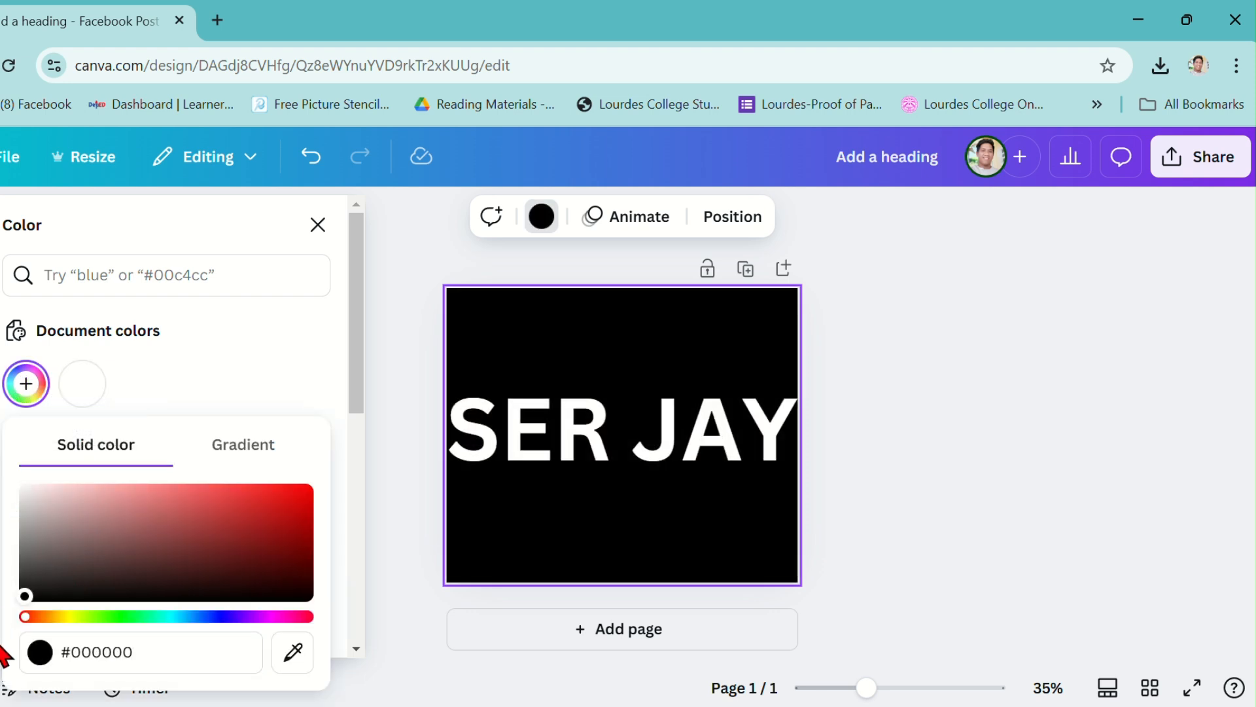
pyautogui.click(405, 283)
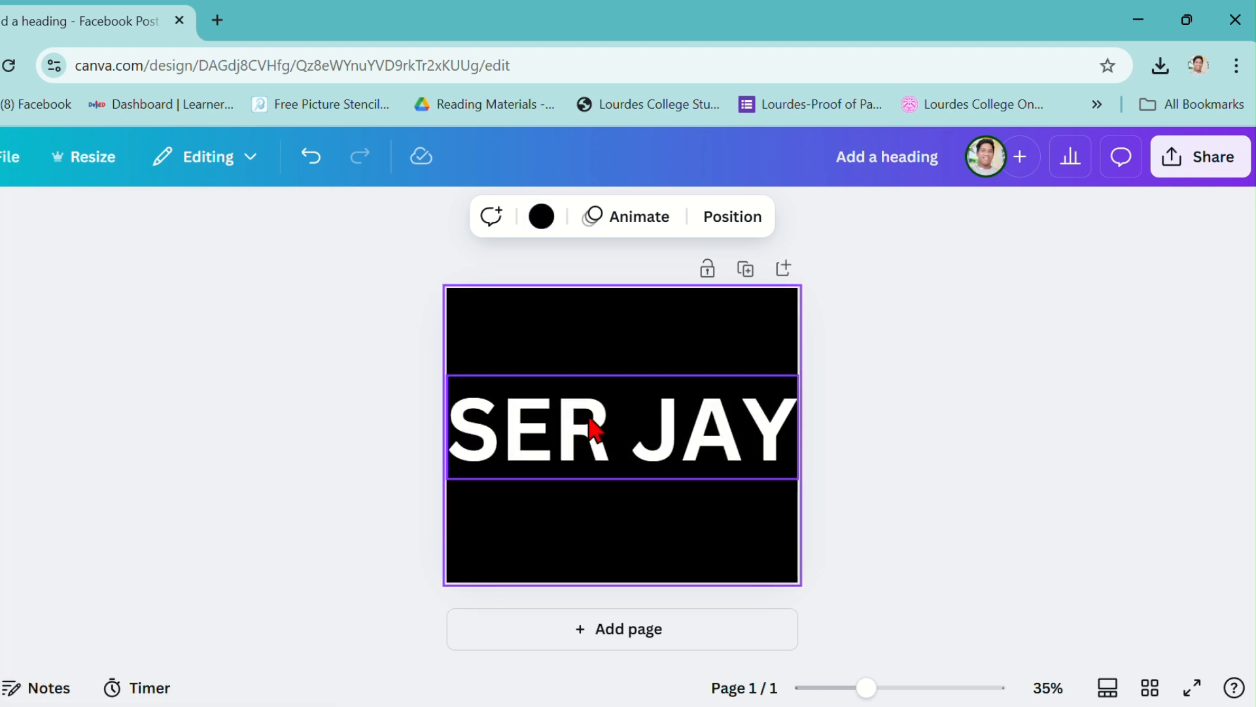
# Search fonts for 210 and apply the 210 수퍼사이즈 Black Box font to the heading.
pyautogui.click(563, 422)
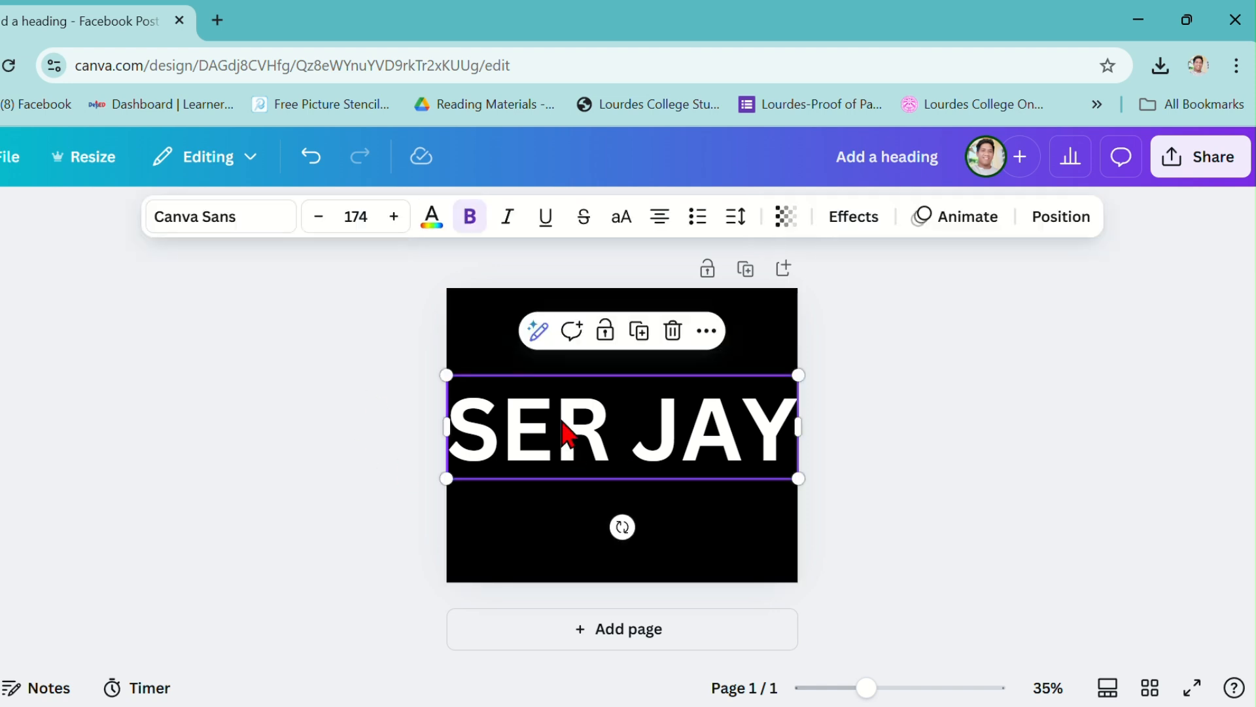
pyautogui.click(216, 218)
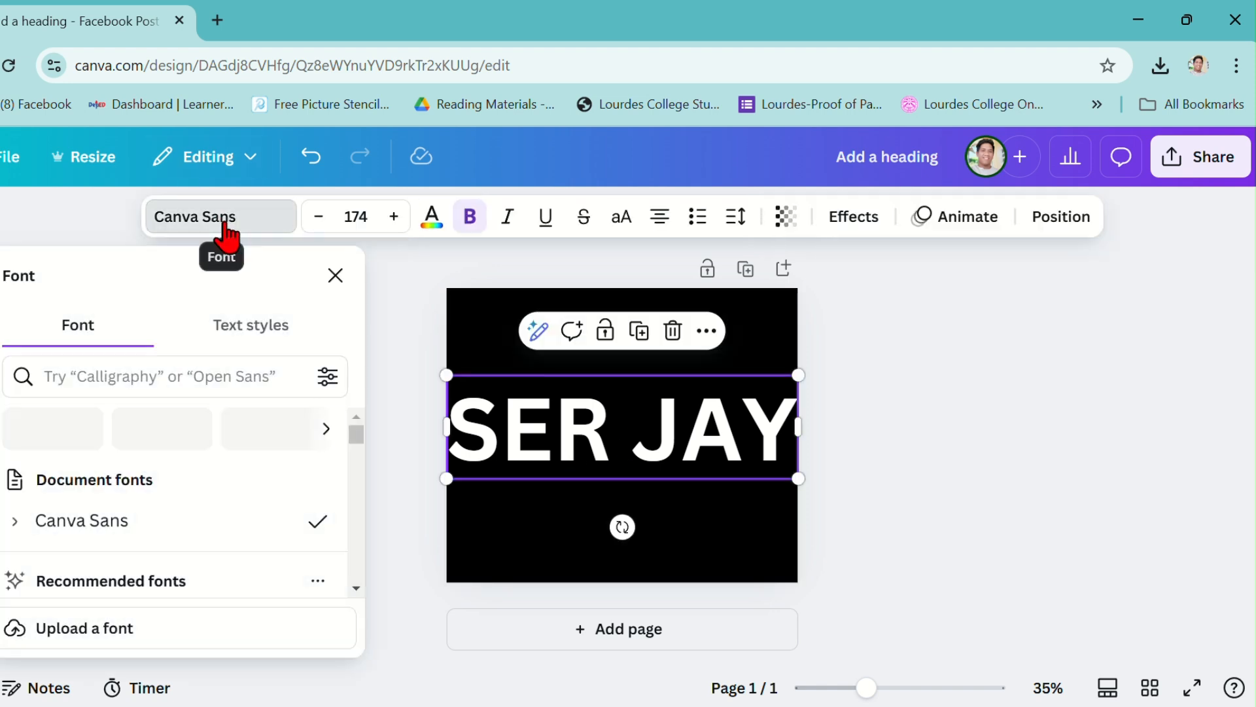
pyautogui.click(143, 375)
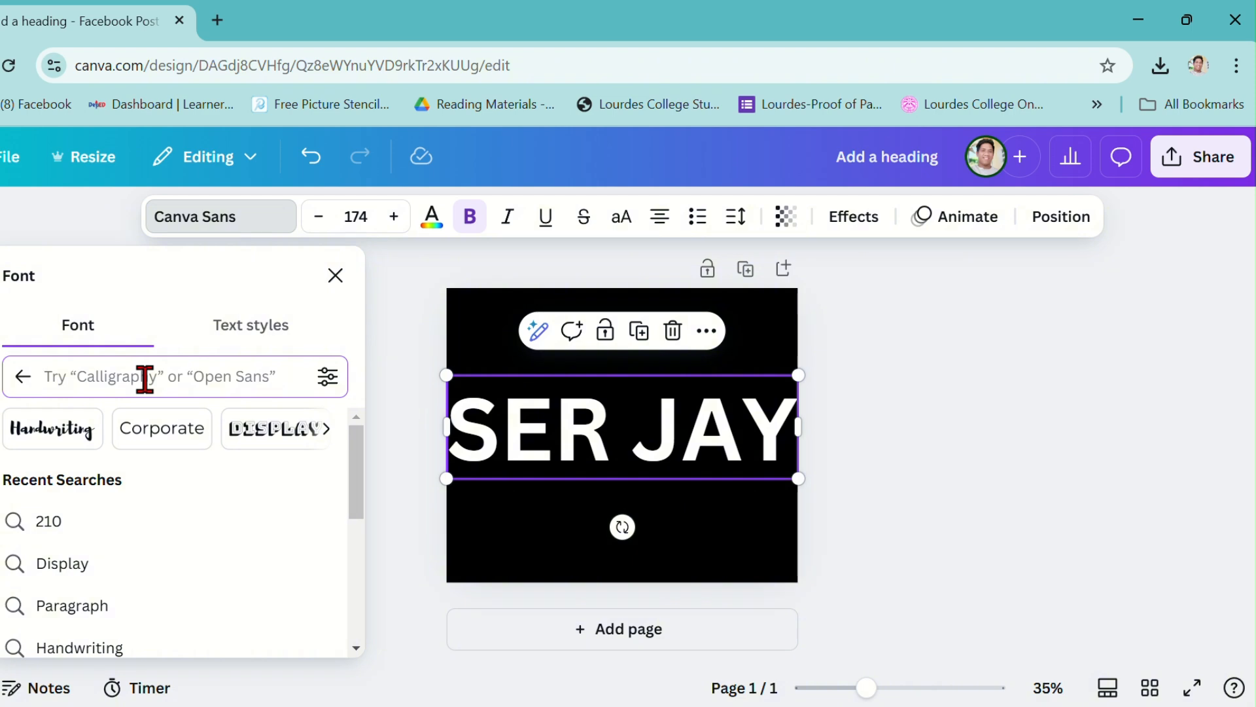
pyautogui.write('210')
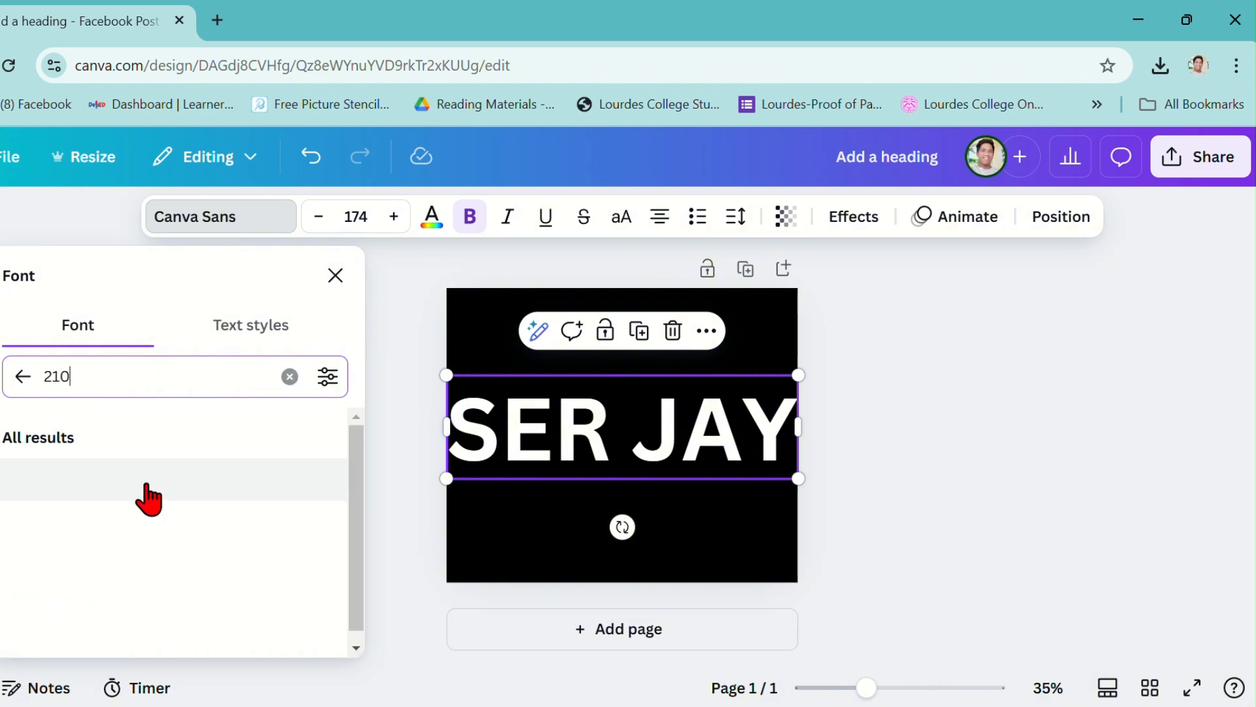
pyautogui.scroll(-5, 163, 492)
pyautogui.scroll(-5, 170, 492)
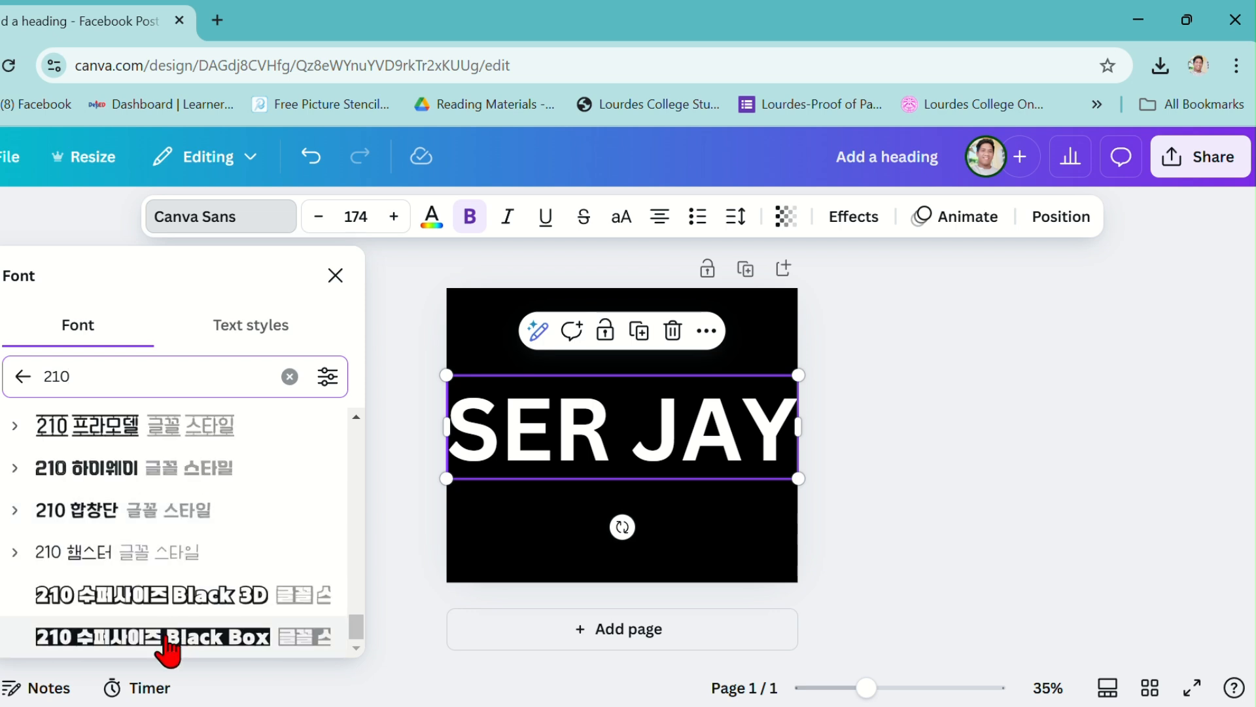
pyautogui.click(157, 638)
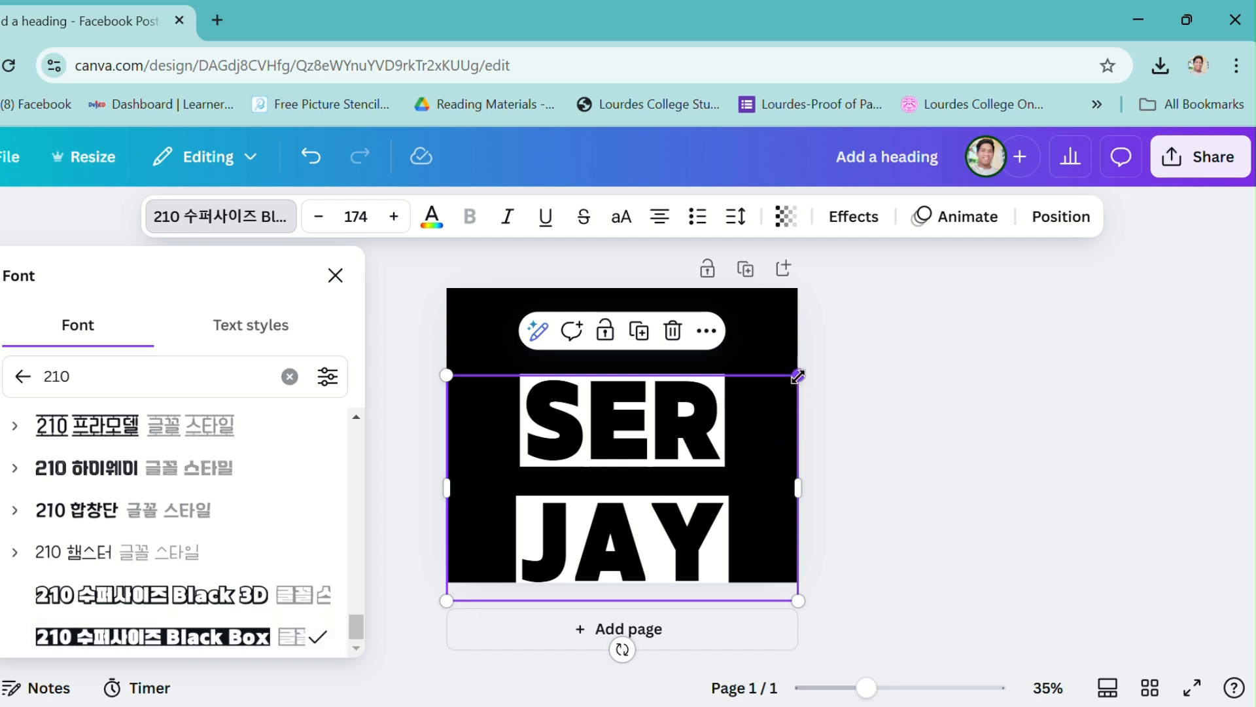
# Shrink the heading to size 139 and widen its box so SER JAY fits on one centred line.
pyautogui.moveTo(798, 377); pyautogui.dragTo(726, 420)
pyautogui.click(726, 508)
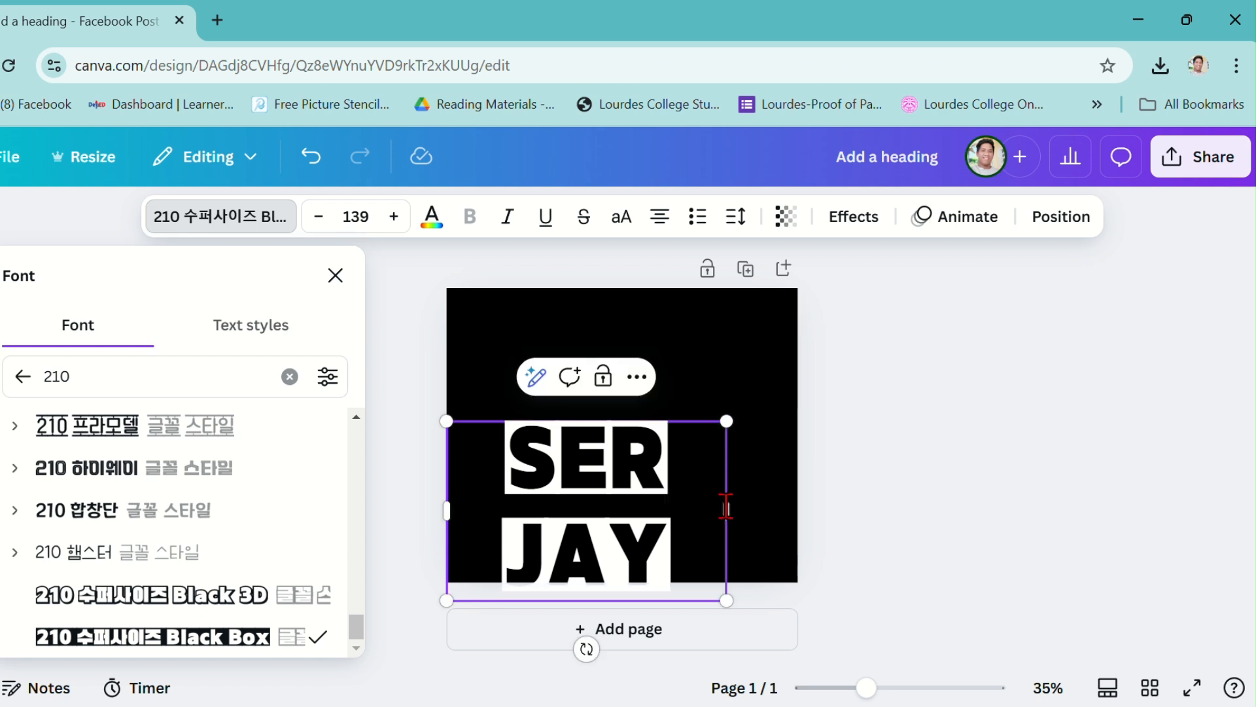
pyautogui.click(740, 521)
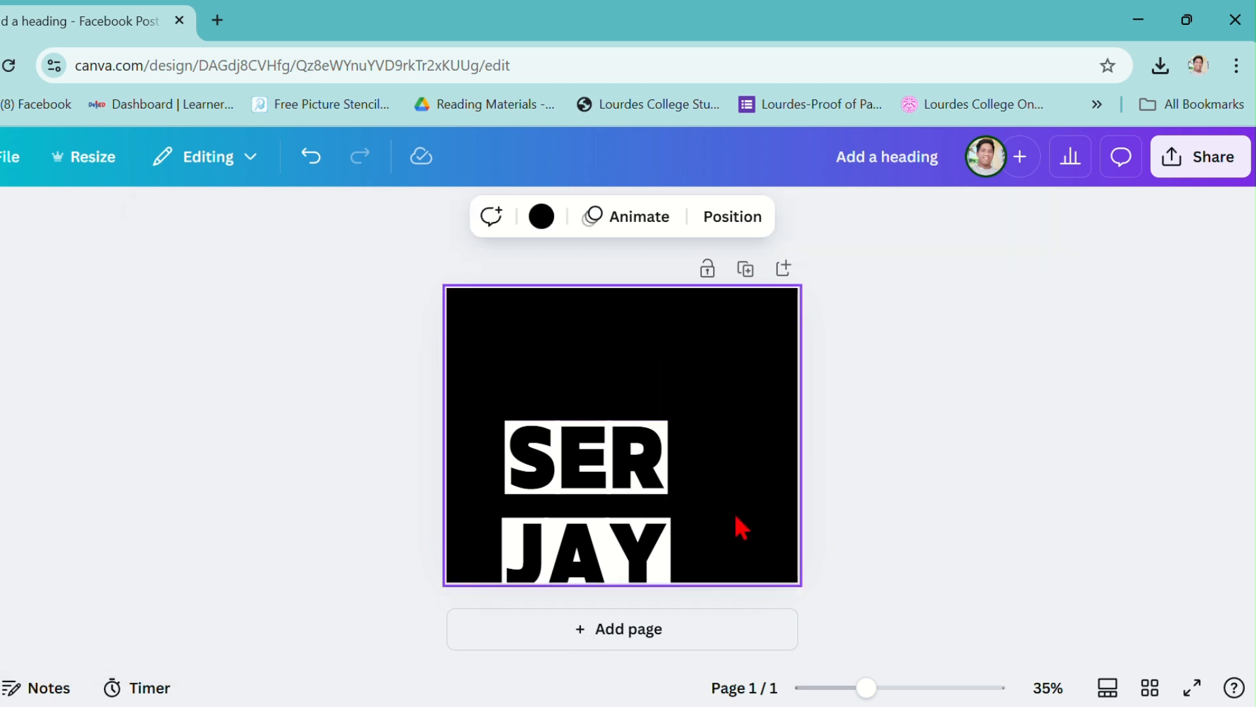
pyautogui.click(641, 522)
pyautogui.moveTo(727, 506); pyautogui.dragTo(798, 522)
pyautogui.moveTo(673, 487); pyautogui.dragTo(660, 461)
# Add a white square shape and stretch it to cover the lower part of the page below the heading.
pyautogui.click(367, 430)
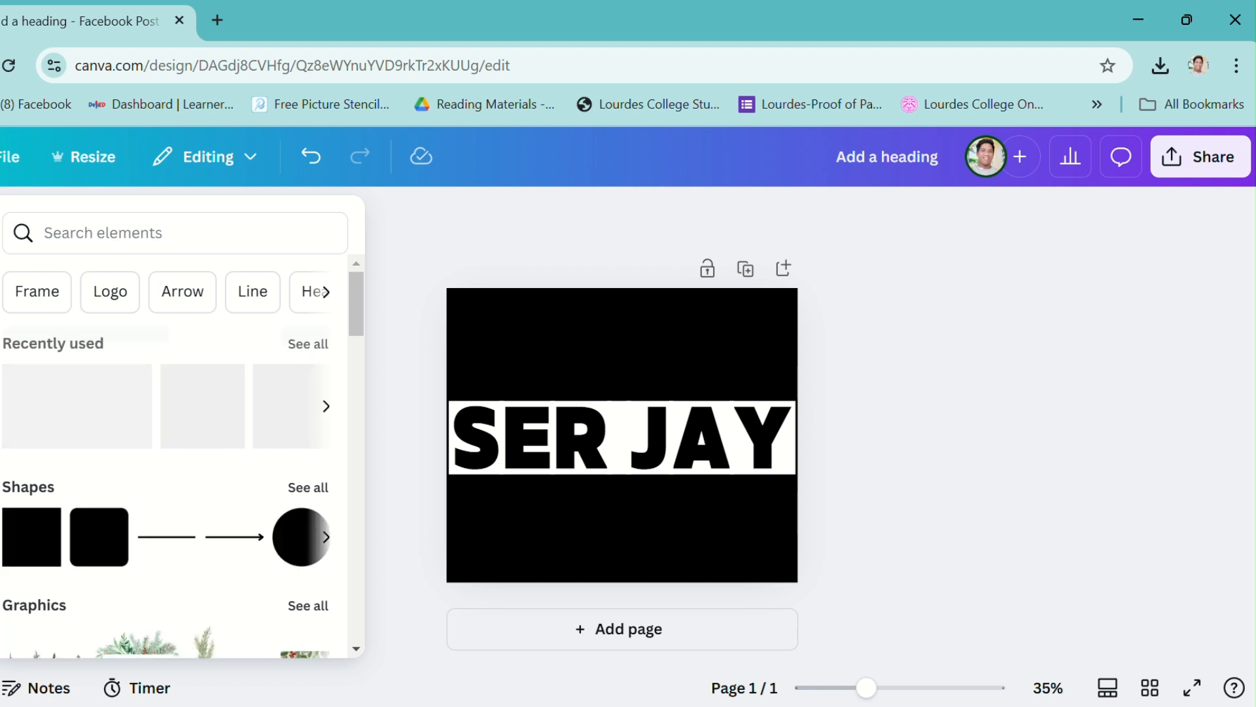
pyautogui.click(0, 304)
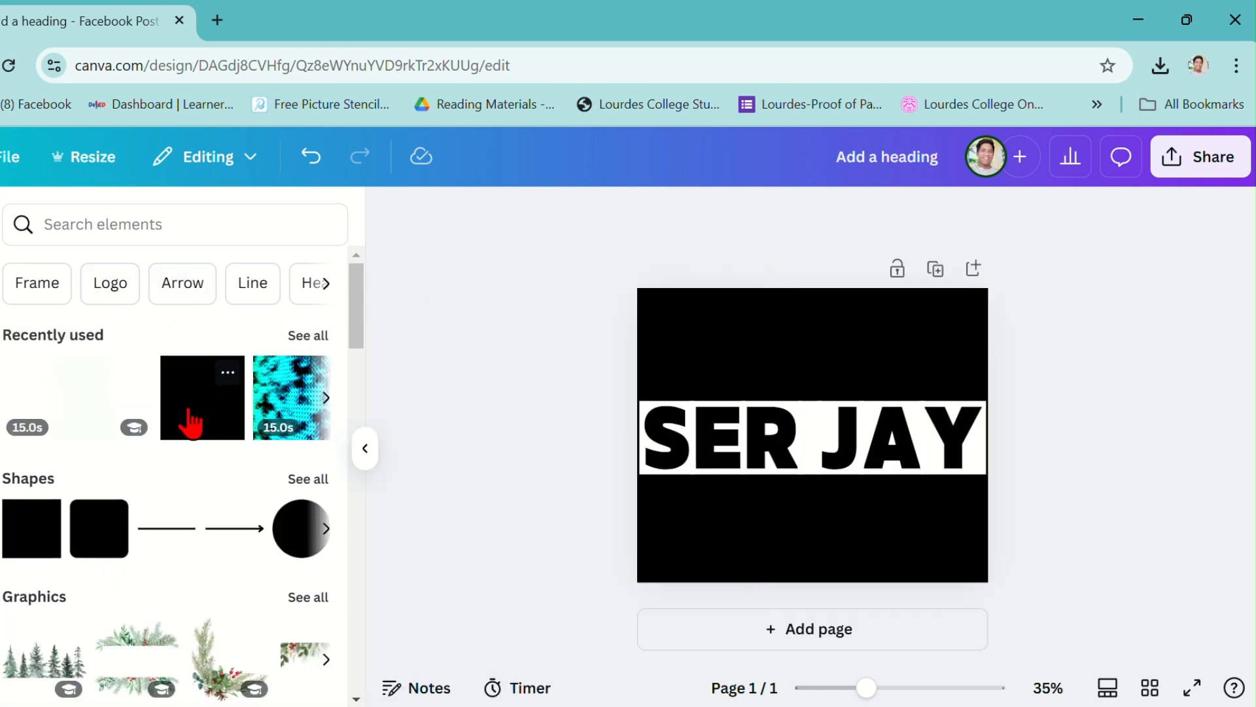
pyautogui.click(24, 547)
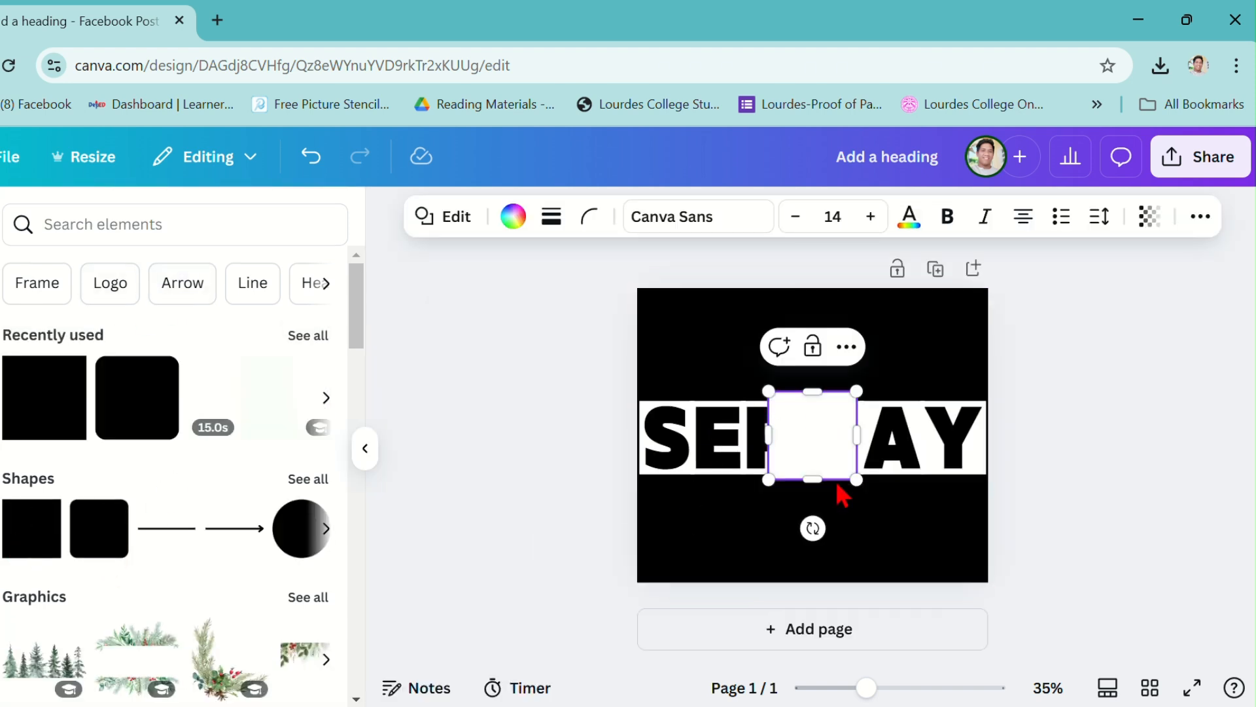
pyautogui.click(916, 510)
pyautogui.moveTo(827, 457); pyautogui.dragTo(639, 517)
pyautogui.moveTo(815, 561); pyautogui.dragTo(826, 583)
# Duplicate the white rectangle and move the copy to cover the upper part of the page above the heading.
pyautogui.hotkey('ctrl', 'd')
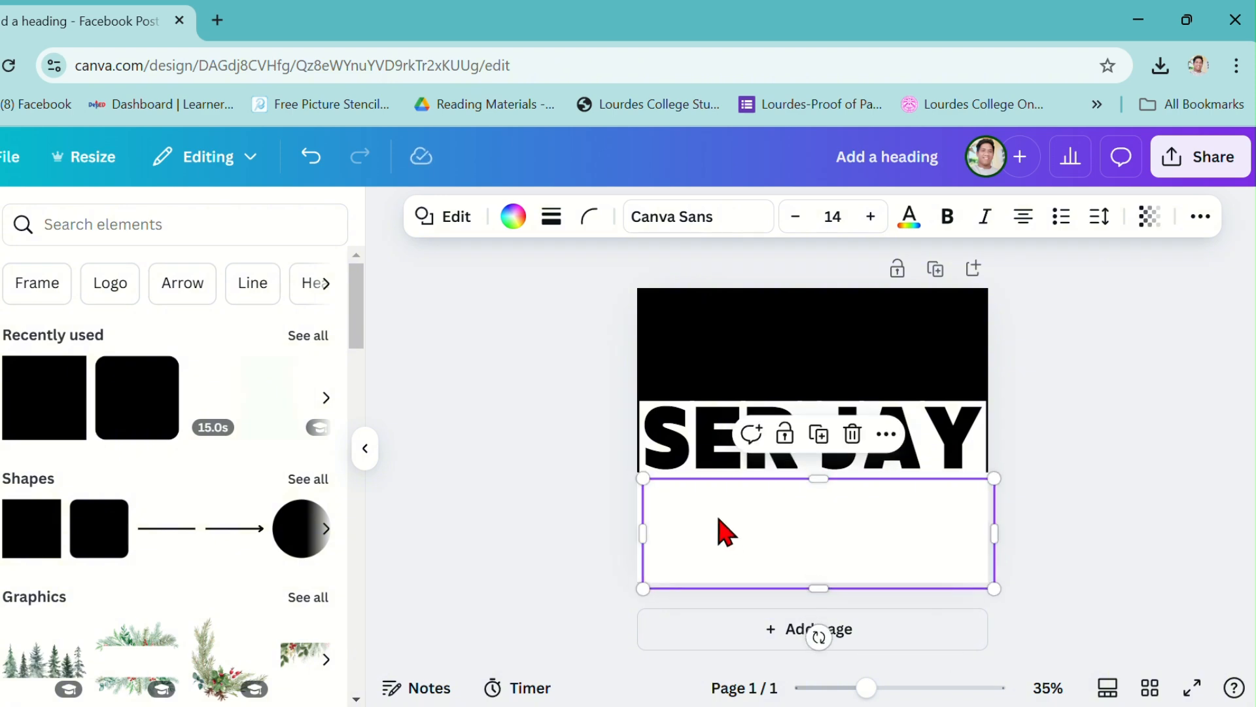
pyautogui.moveTo(817, 527); pyautogui.dragTo(805, 348)
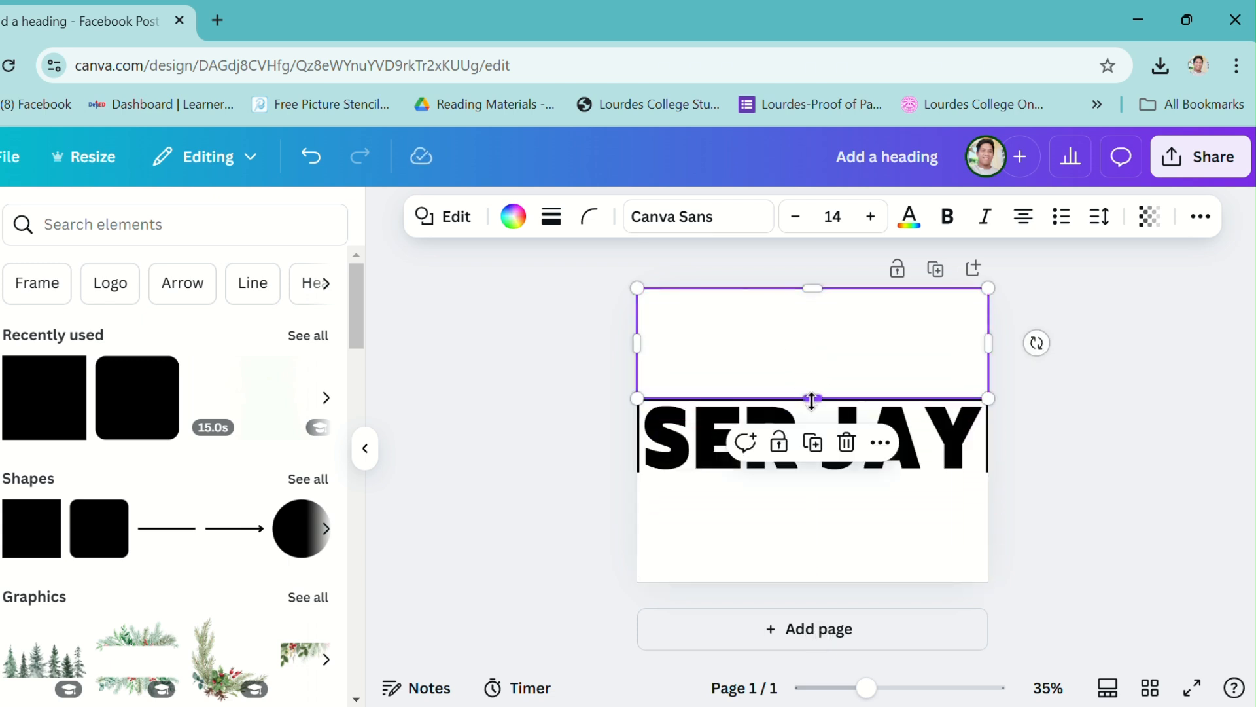
pyautogui.moveTo(812, 401); pyautogui.dragTo(811, 408)
pyautogui.click(1023, 441)
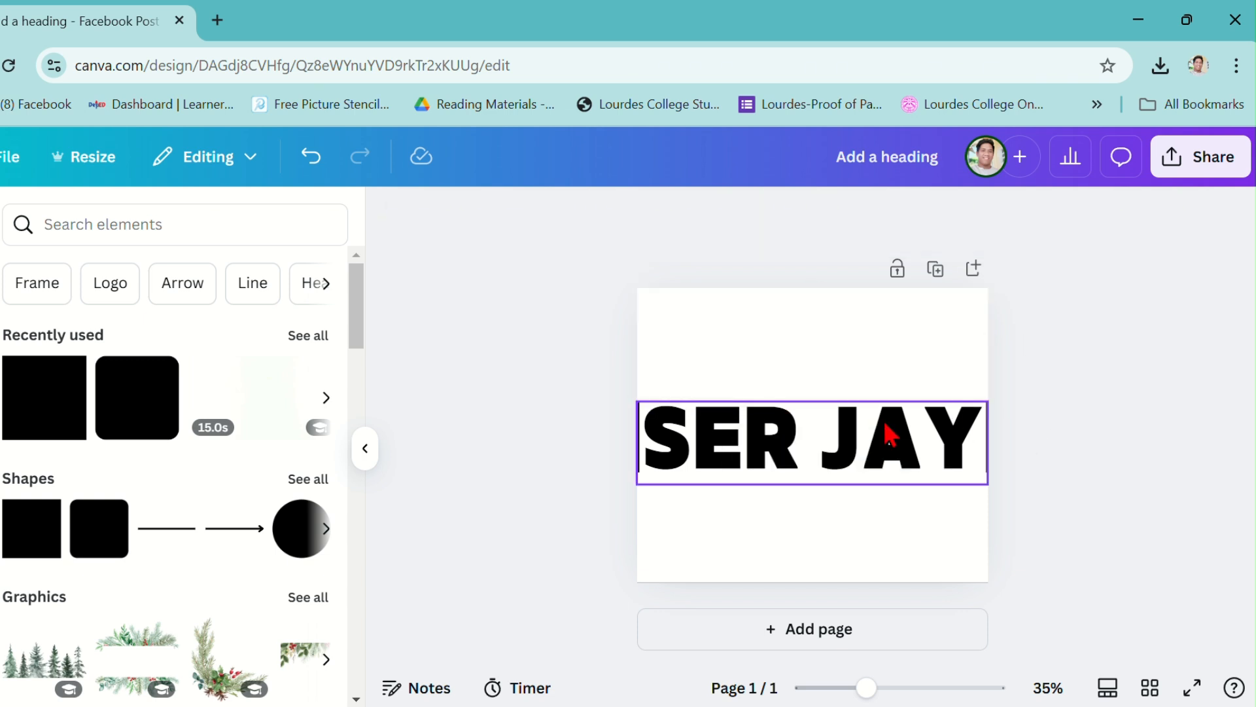
# Resize the heading to font size 144, about 976 by 230, spanning the full page width.
pyautogui.click(689, 451)
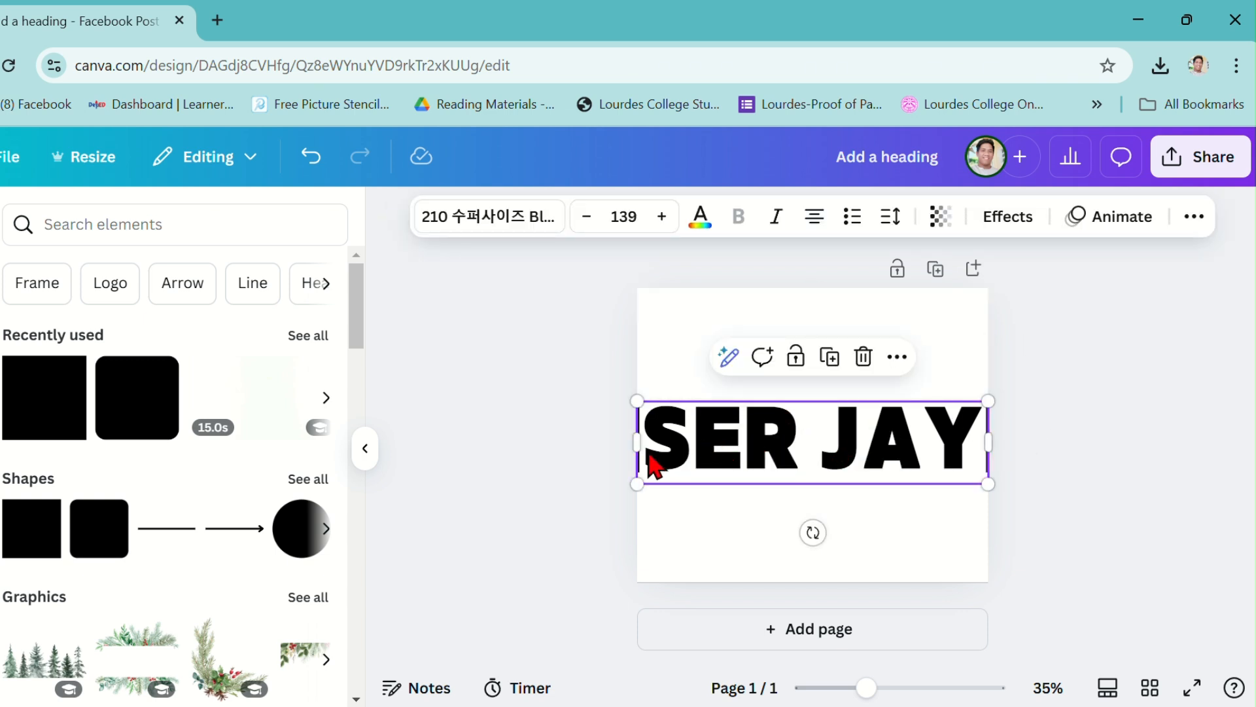
pyautogui.moveTo(634, 449); pyautogui.dragTo(633, 449)
pyautogui.moveTo(995, 443); pyautogui.dragTo(996, 444)
pyautogui.moveTo(639, 445); pyautogui.dragTo(634, 446)
pyautogui.click(585, 446)
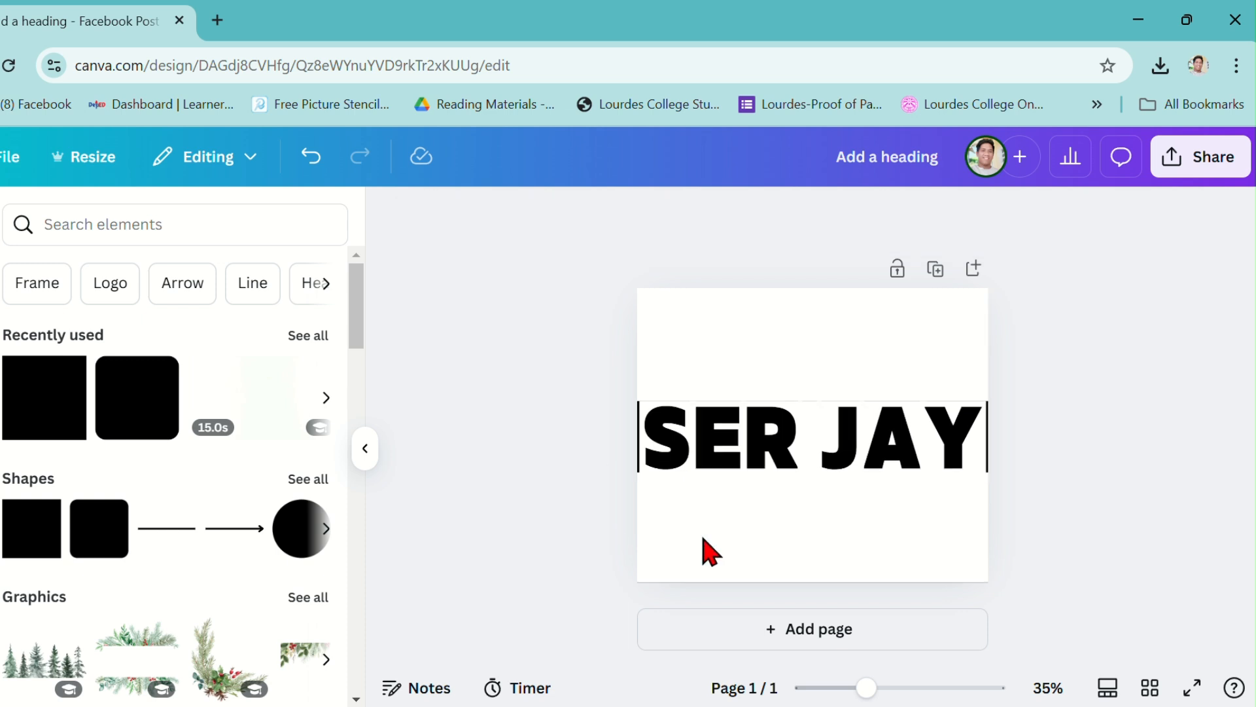
pyautogui.click(692, 463)
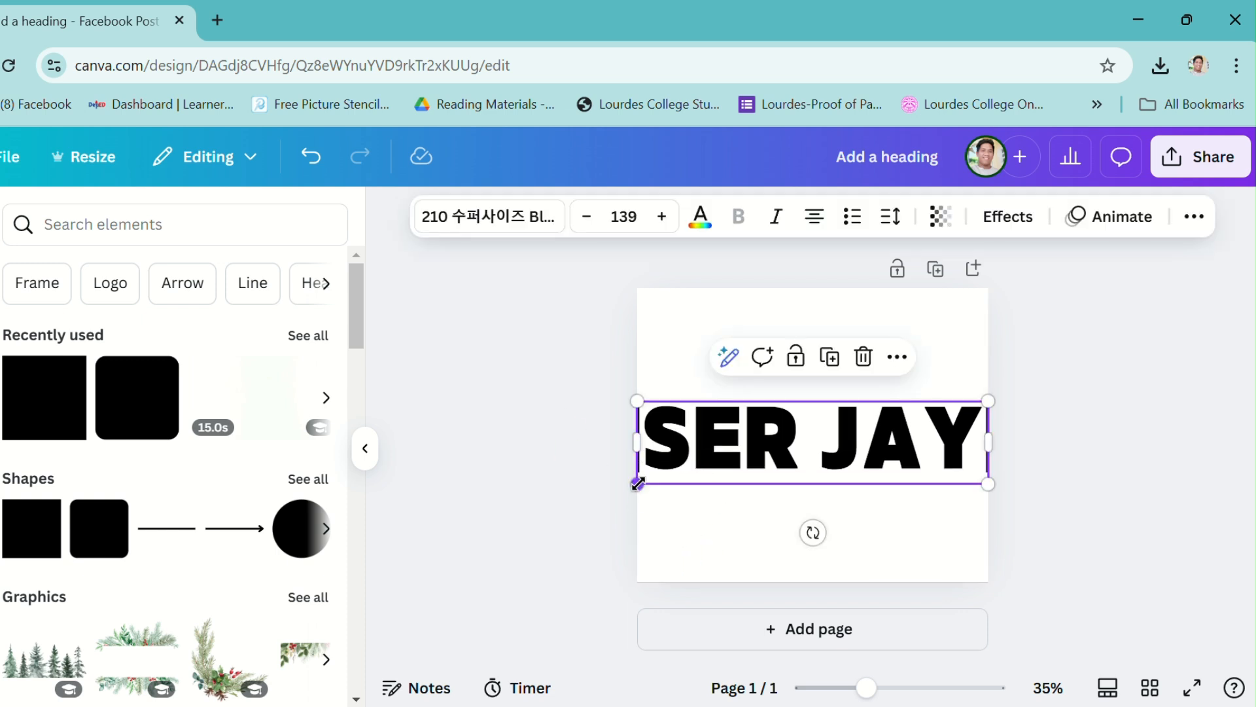
pyautogui.moveTo(637, 485); pyautogui.dragTo(635, 482)
pyautogui.moveTo(989, 401); pyautogui.dragTo(996, 390)
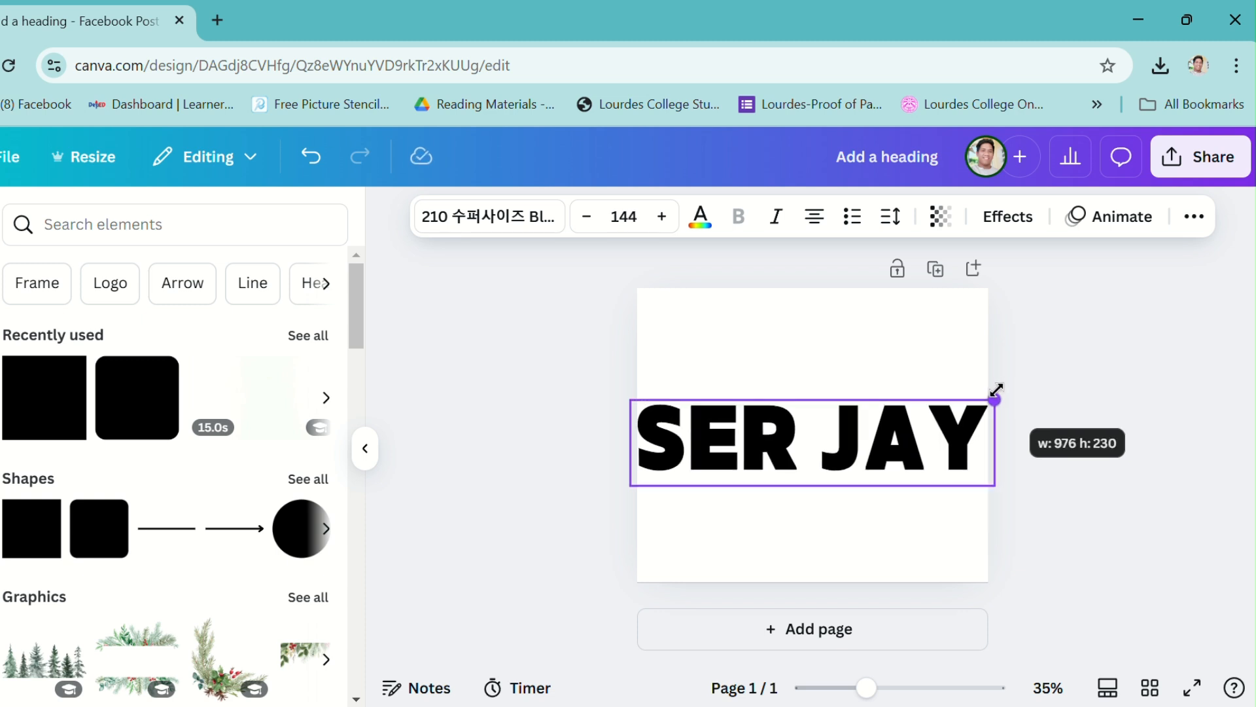
pyautogui.click(1164, 449)
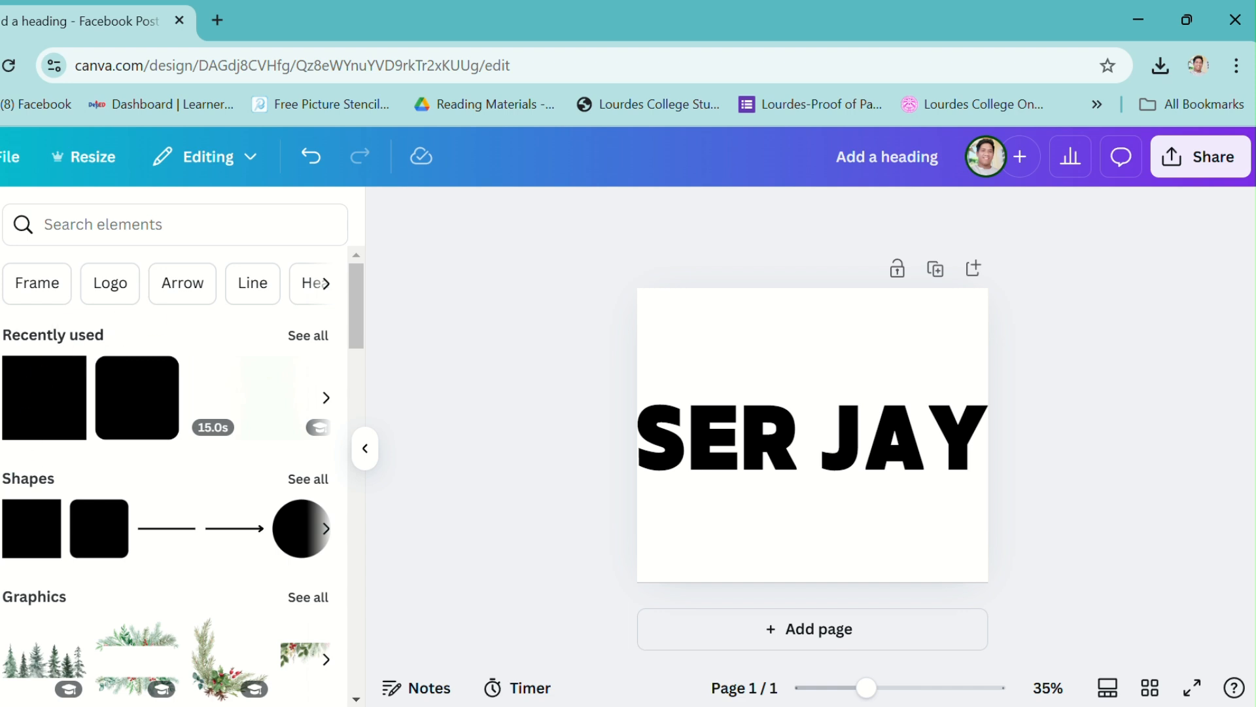
# Search the elements library for BLEU INK WATER.
pyautogui.click(64, 223)
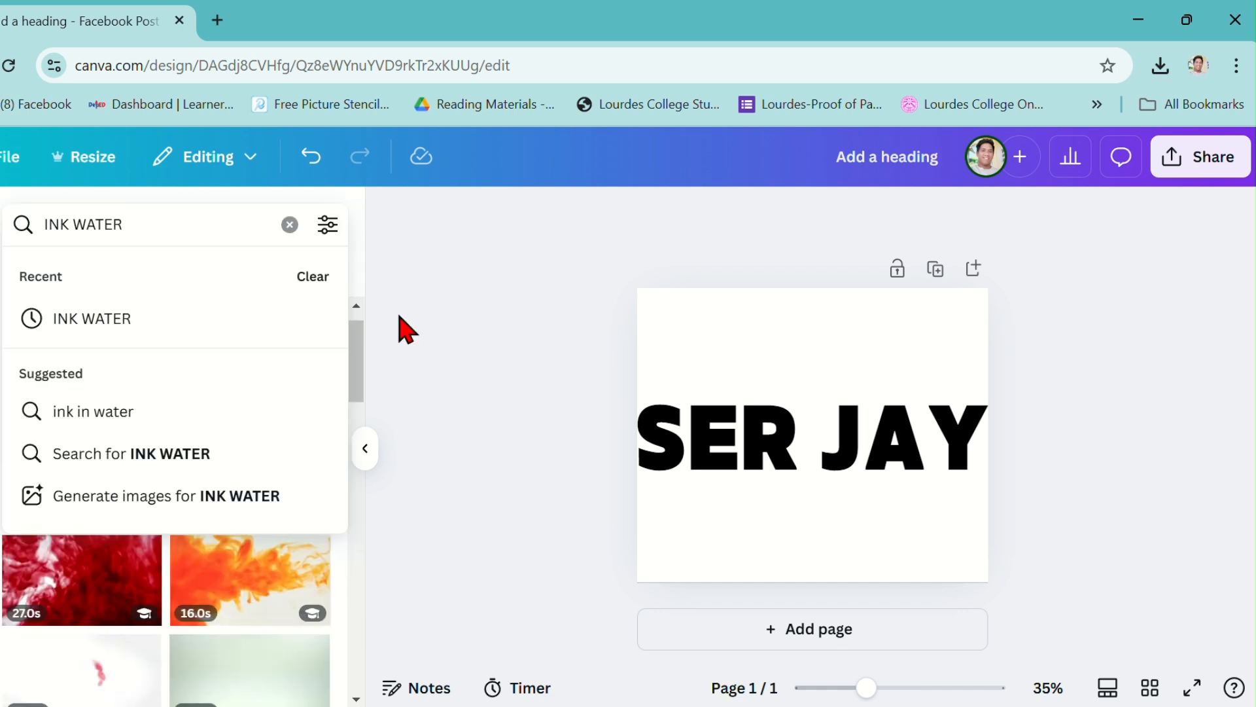
pyautogui.write('BLEU')
pyautogui.press('Return')
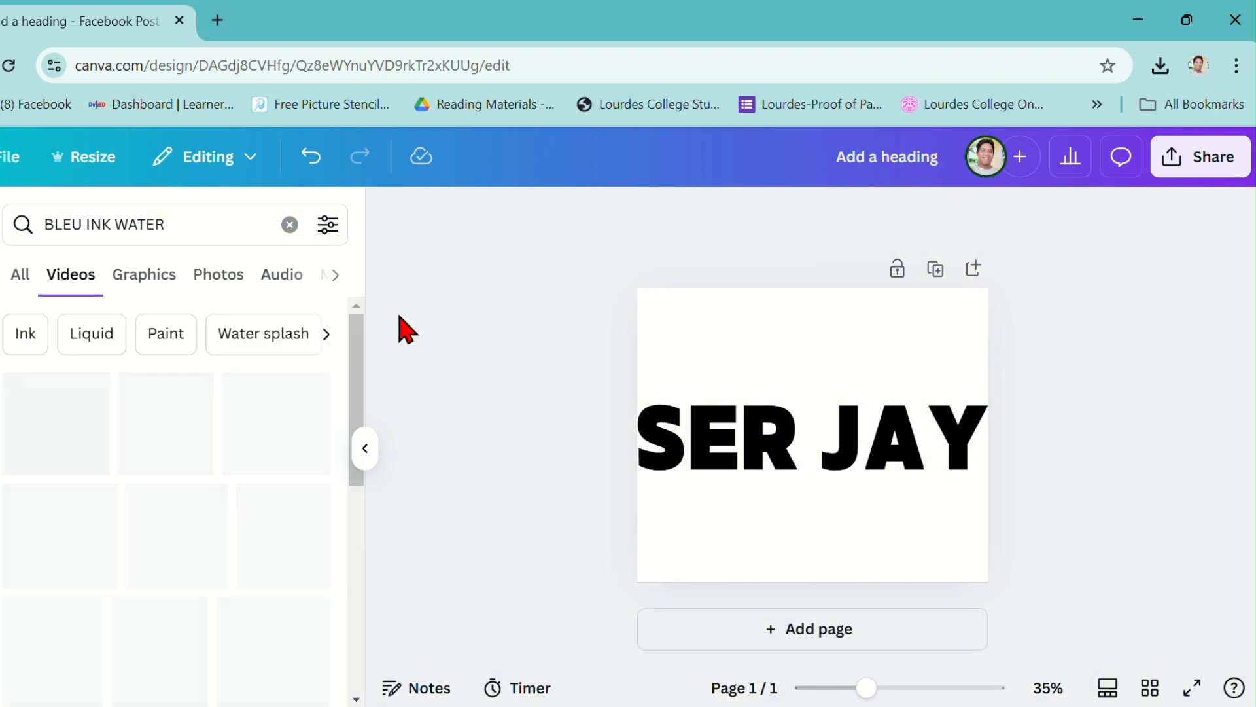
# Add the blue ink water video from the search results and enlarge it to cover the heading across the page width.
pyautogui.scroll(-3, 239, 463)
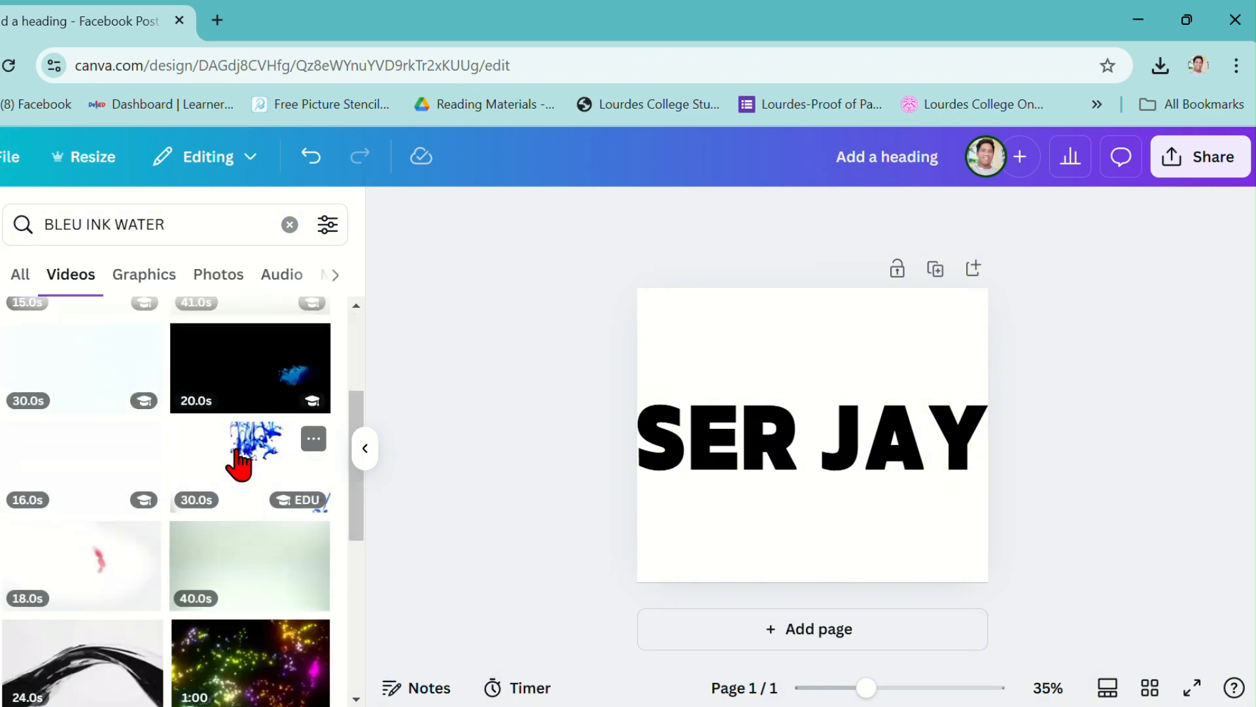
pyautogui.scroll(3, 239, 463)
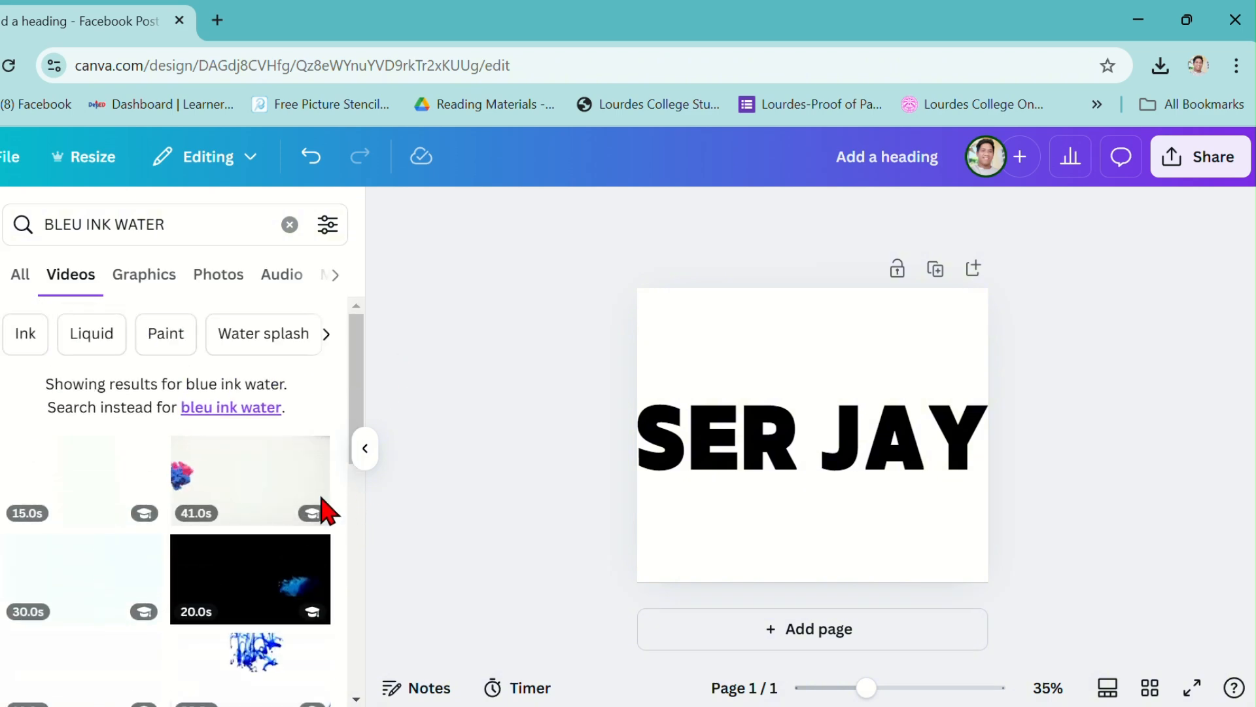
pyautogui.click(98, 492)
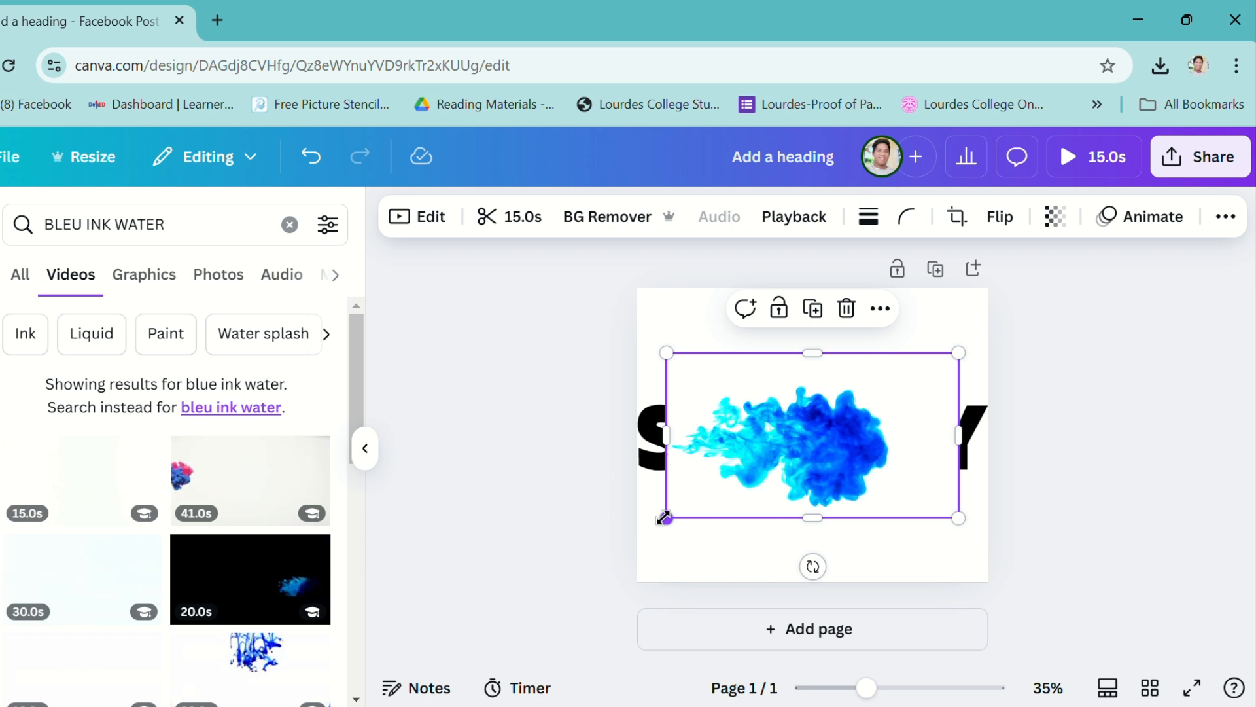
pyautogui.moveTo(663, 518); pyautogui.dragTo(638, 534)
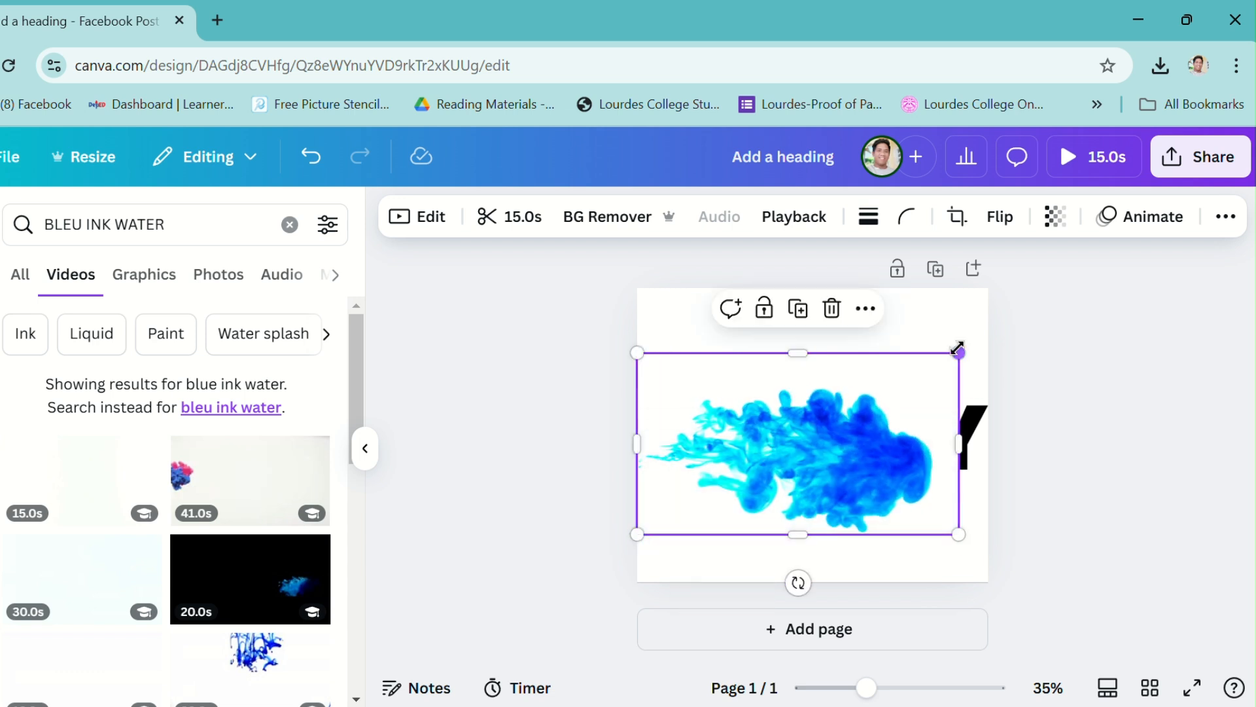
pyautogui.moveTo(957, 350); pyautogui.dragTo(994, 332)
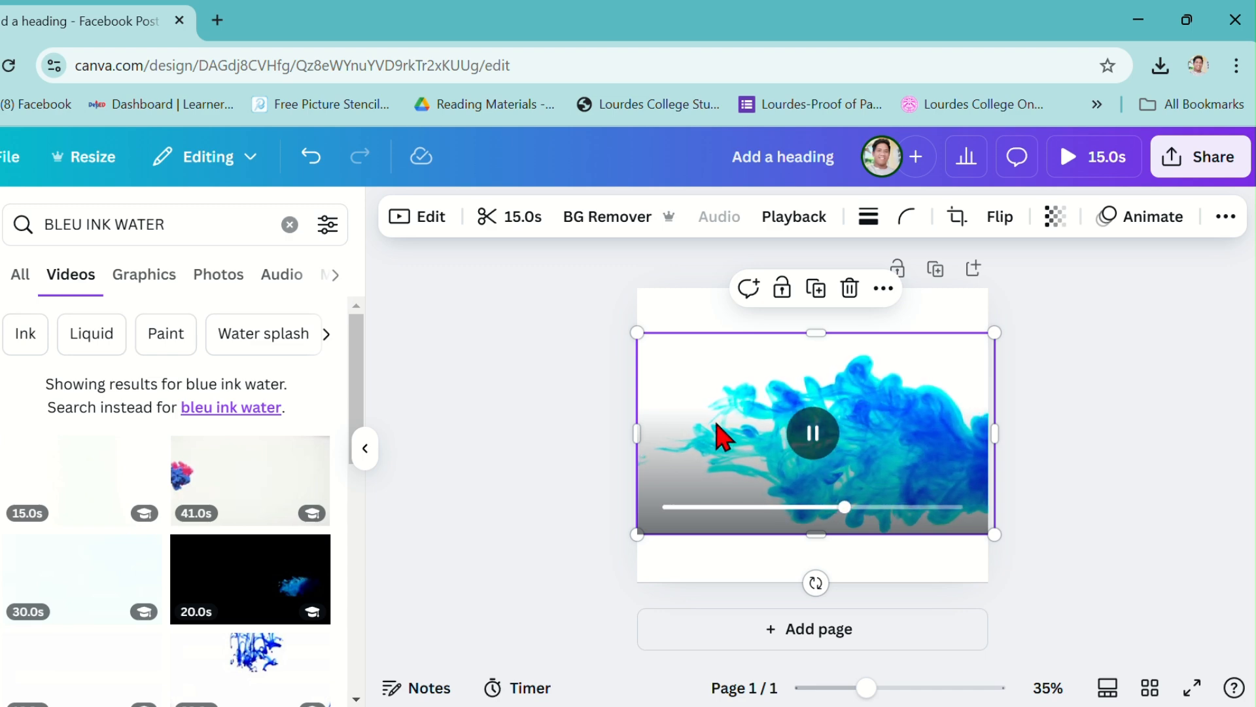
pyautogui.moveTo(637, 433); pyautogui.dragTo(530, 429)
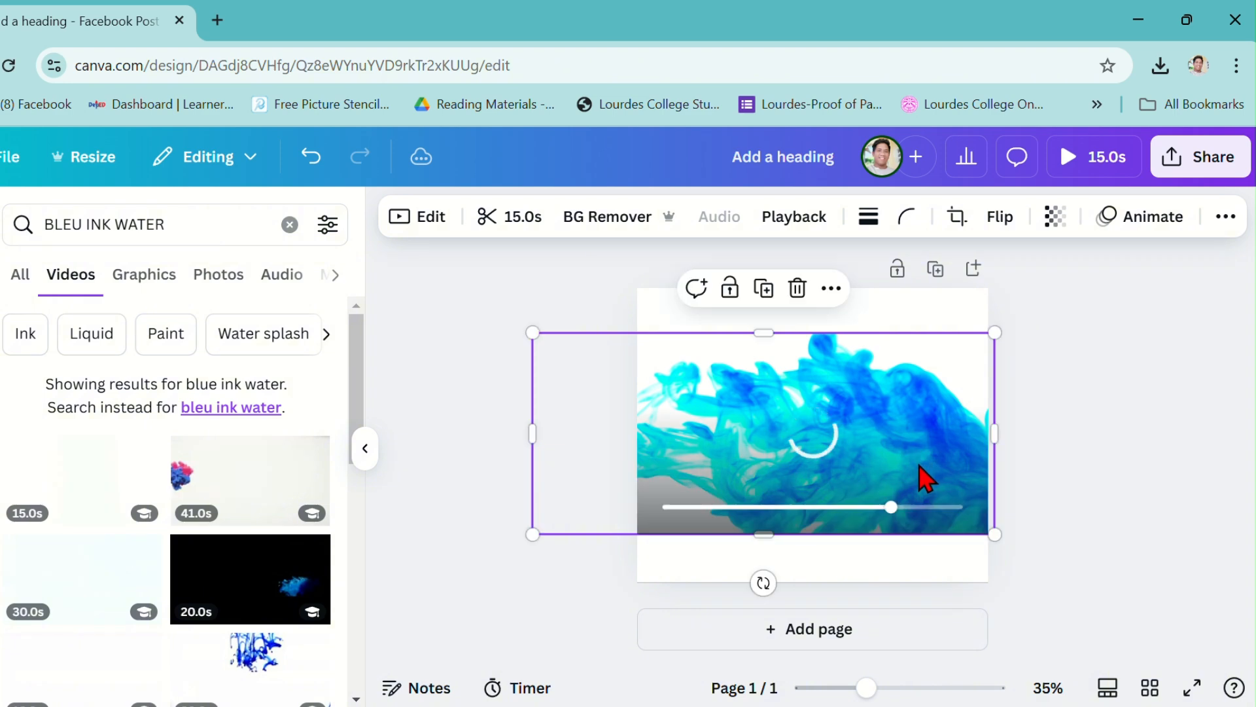
# Reposition the ink video over the heading and send it to the back behind the white shapes.
pyautogui.moveTo(926, 478); pyautogui.dragTo(914, 449)
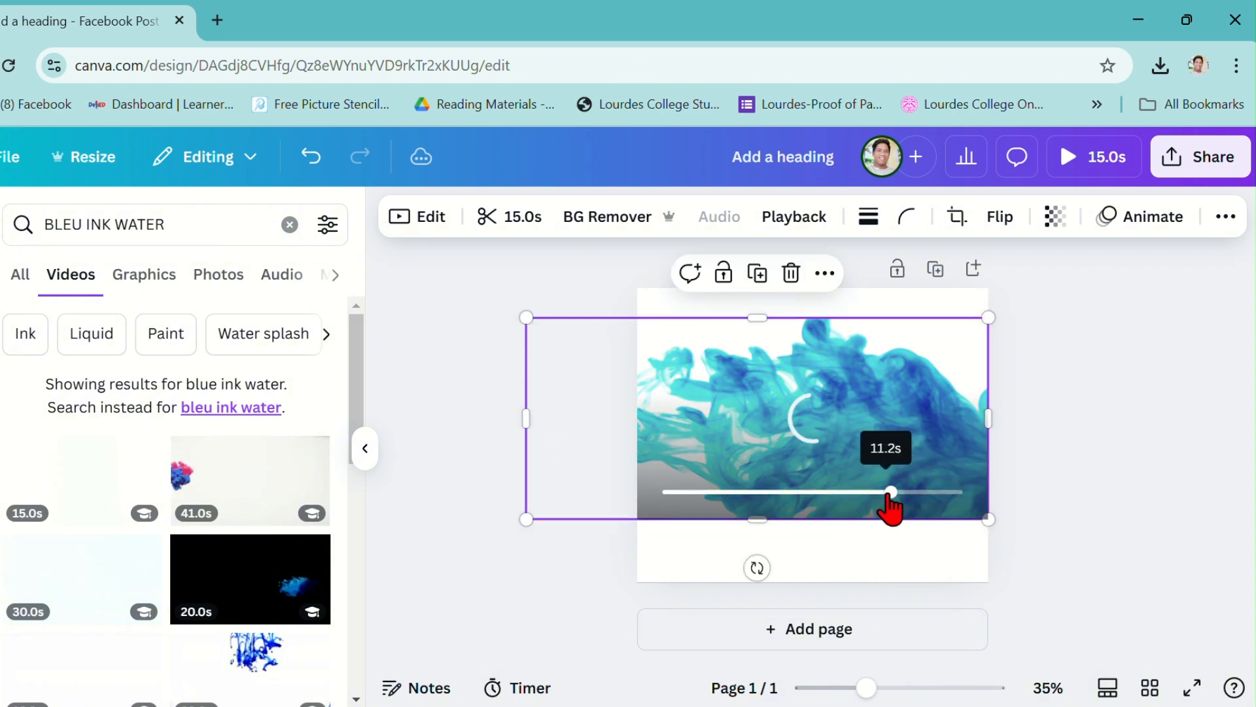
pyautogui.moveTo(890, 496); pyautogui.dragTo(712, 492)
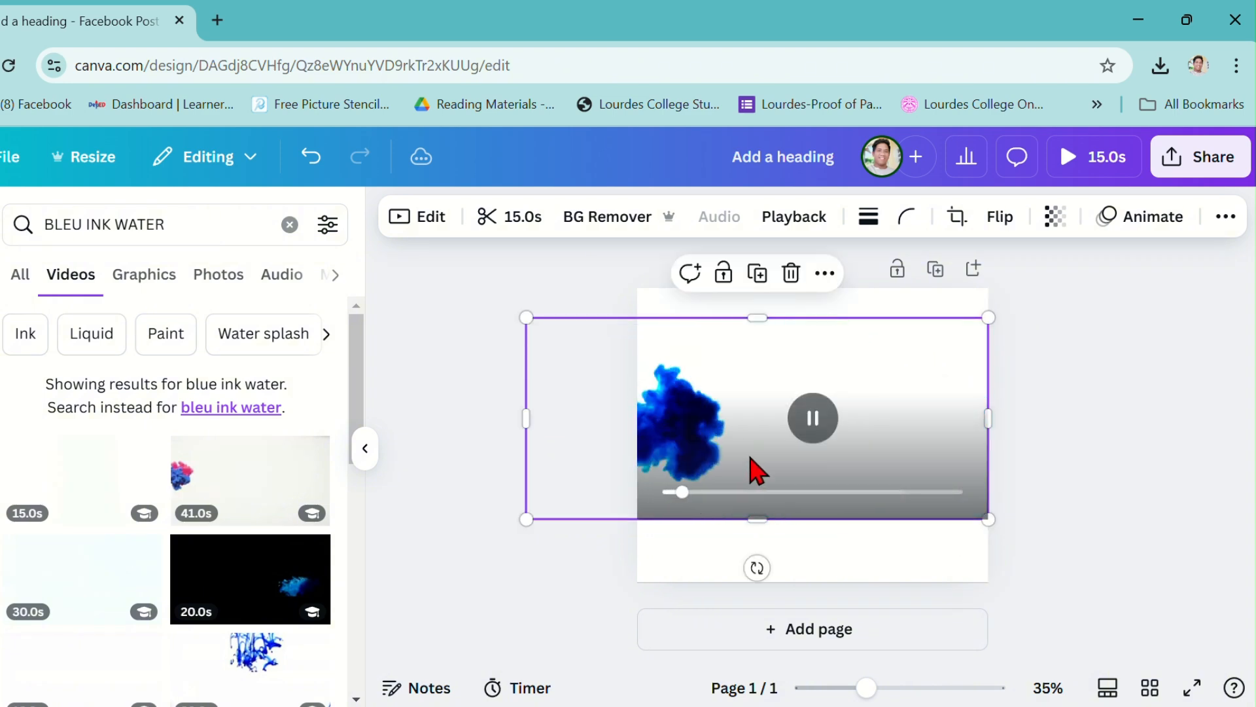
pyautogui.rightClick(767, 391)
pyautogui.moveTo(828, 401)
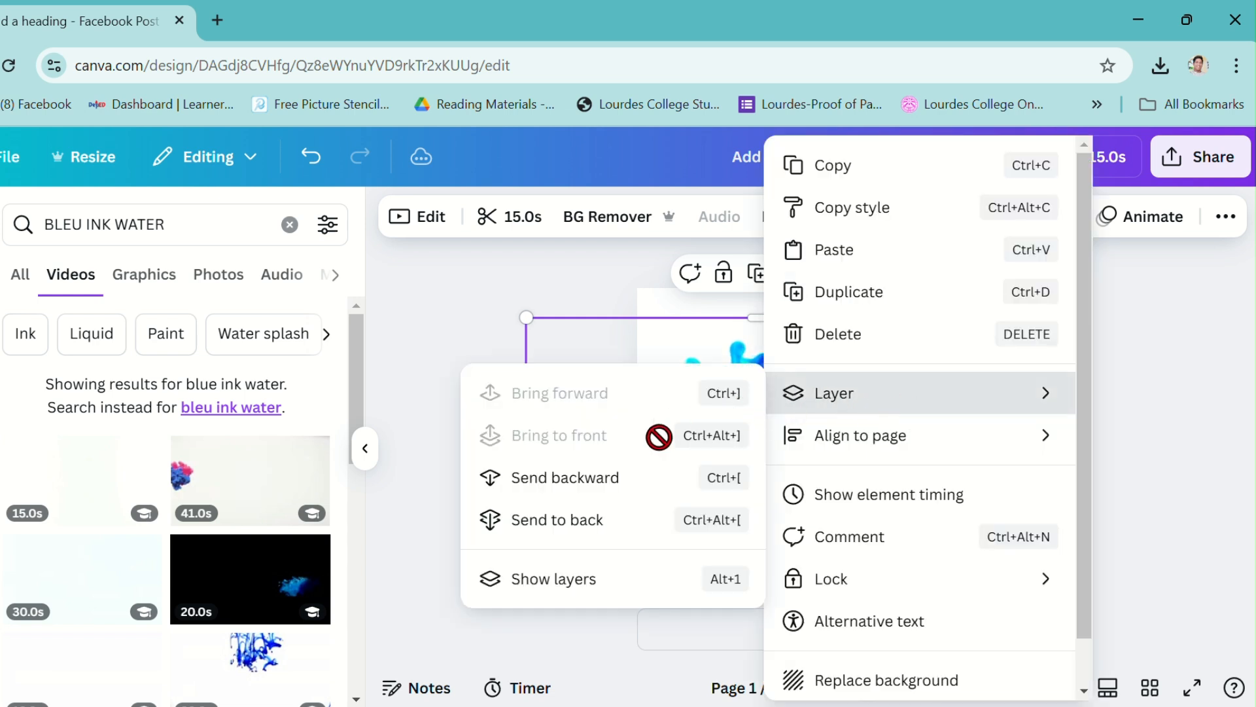
pyautogui.click(614, 527)
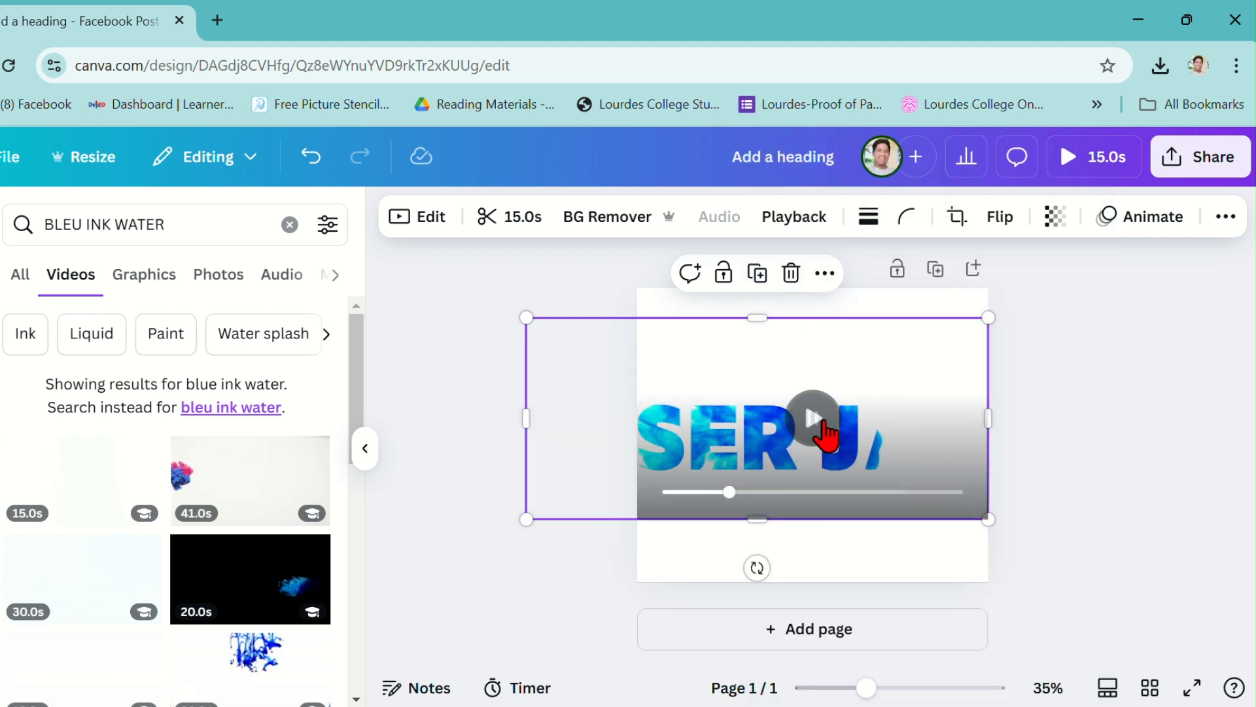
# Preview the ink video playing inside the heading letters, then deselect it and collapse the side panel.
pyautogui.click(826, 436)
pyautogui.moveTo(760, 503); pyautogui.dragTo(655, 499)
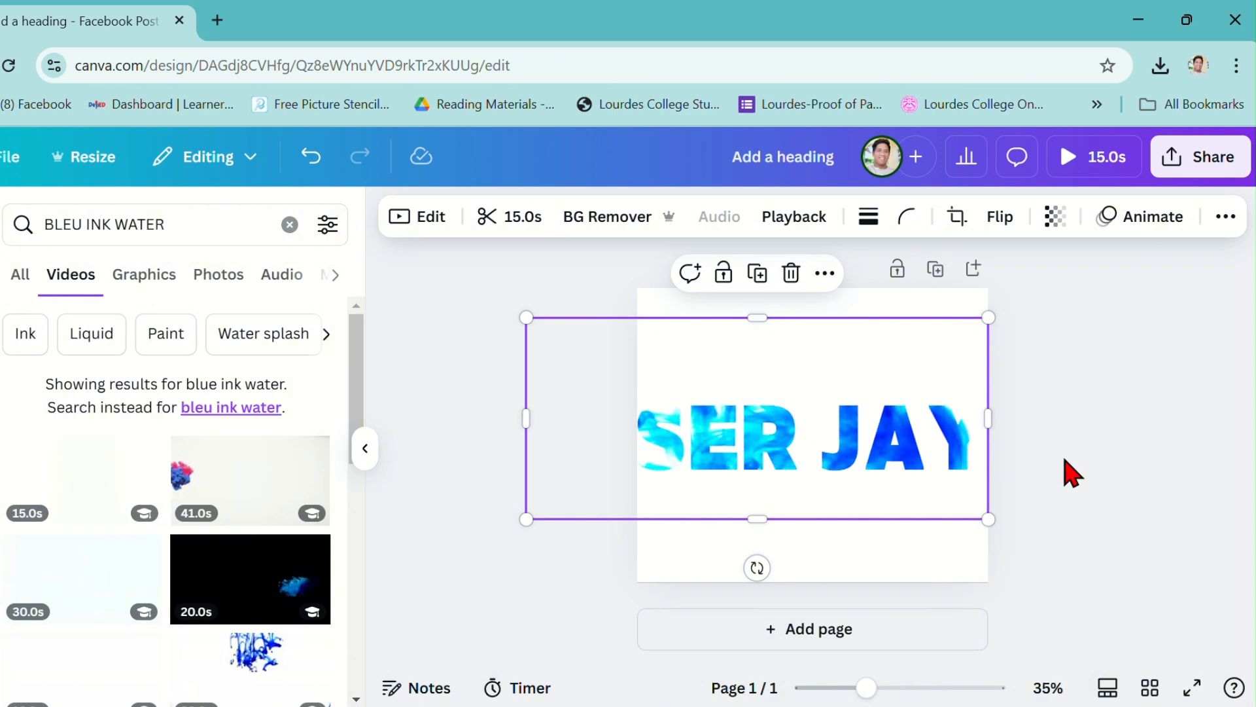
pyautogui.click(1072, 471)
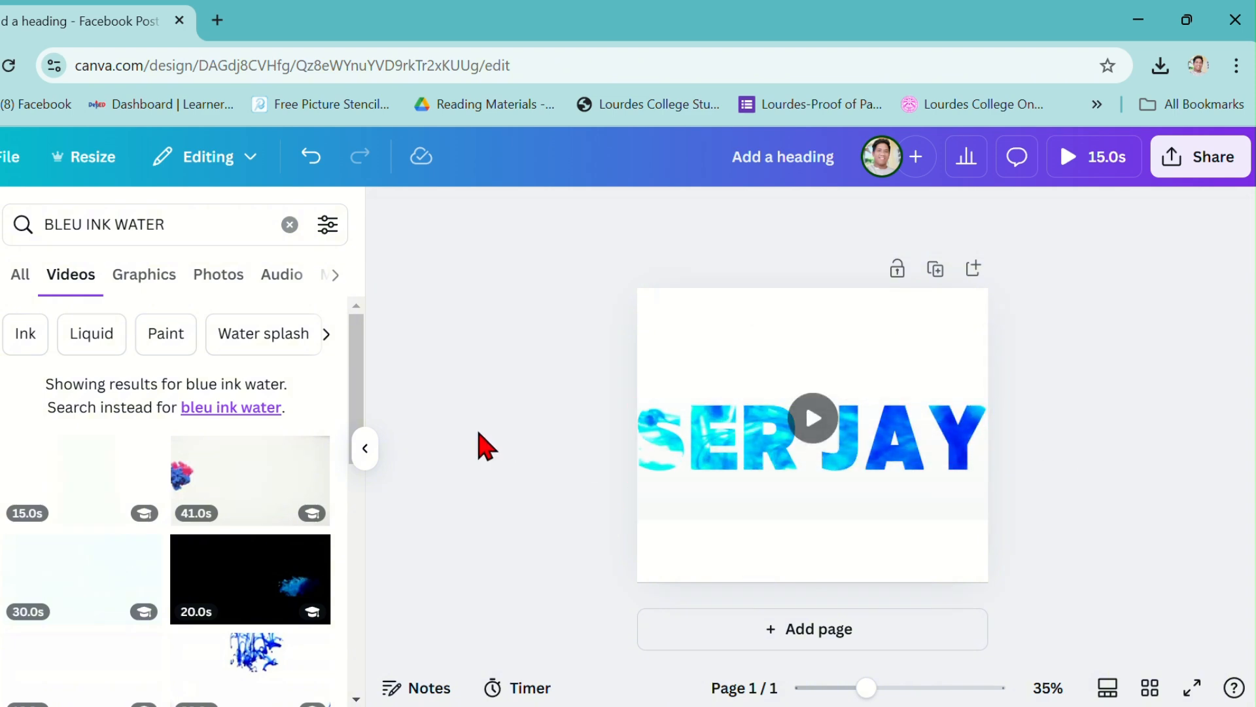
pyautogui.click(368, 455)
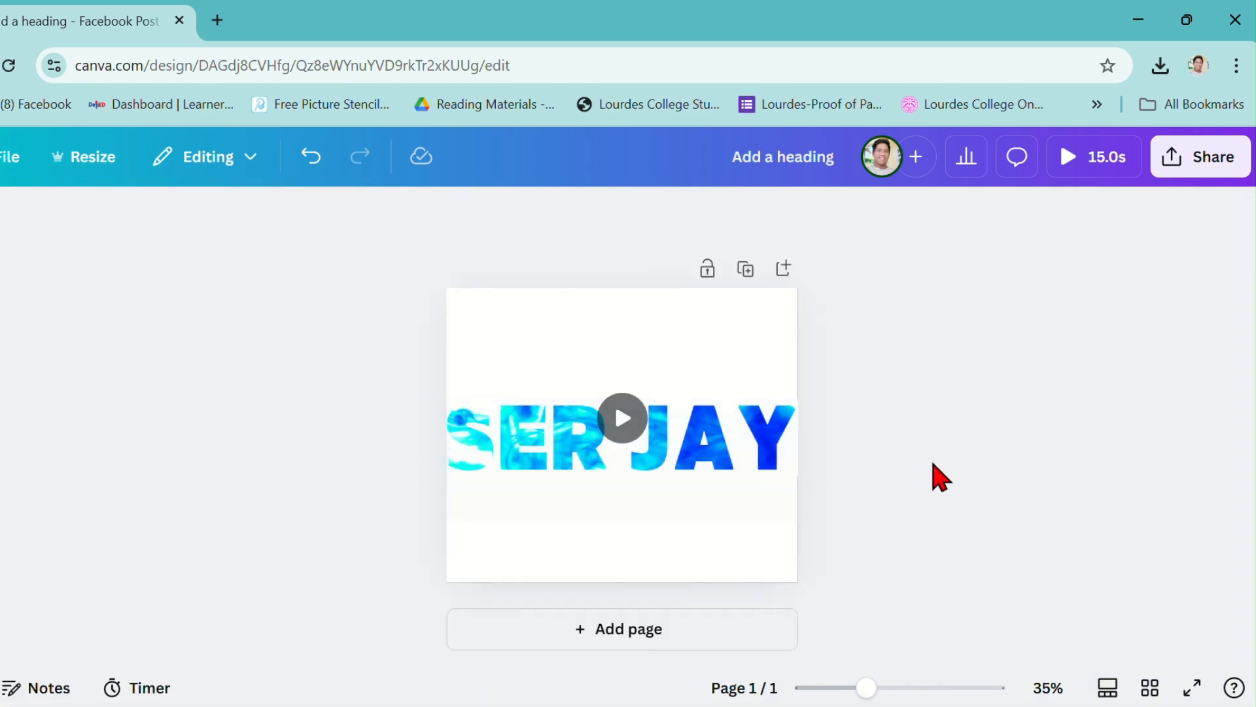